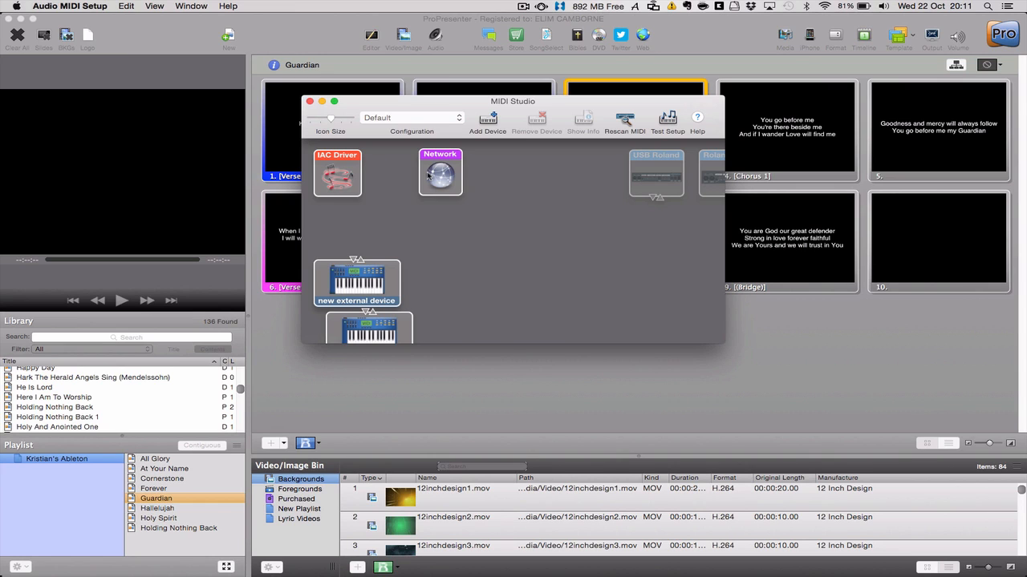
Step: Inspect the IAC Driver's ports and the Network device's session setup in MIDI Studio, closing each window when finished
double_click(331, 166)
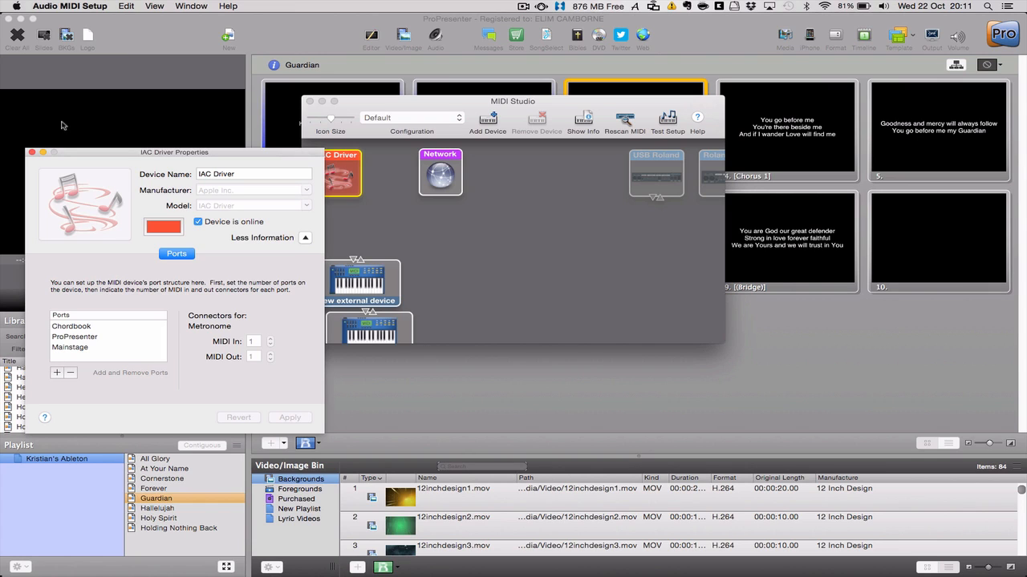
click(31, 153)
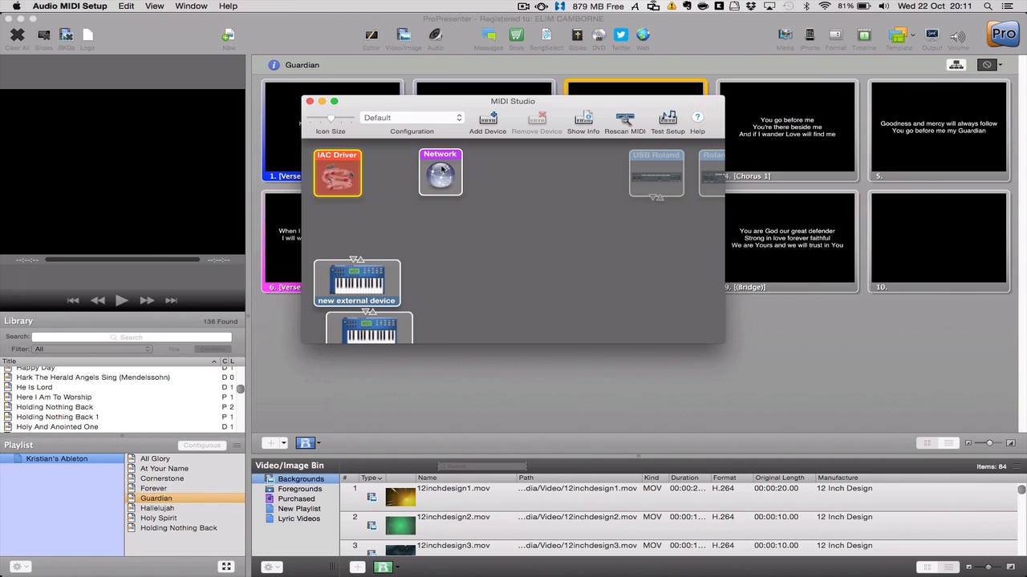
double_click(441, 170)
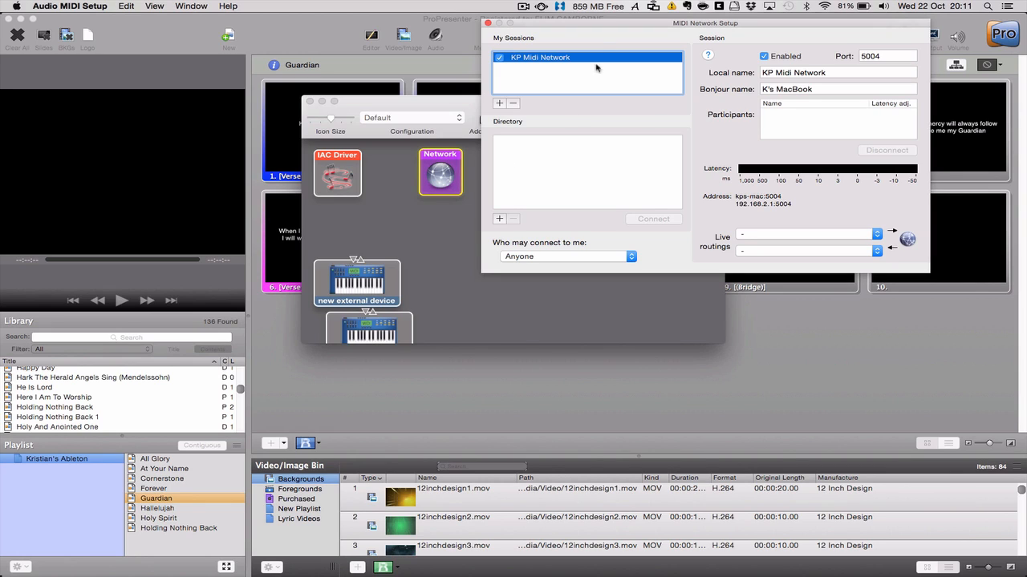
click(487, 23)
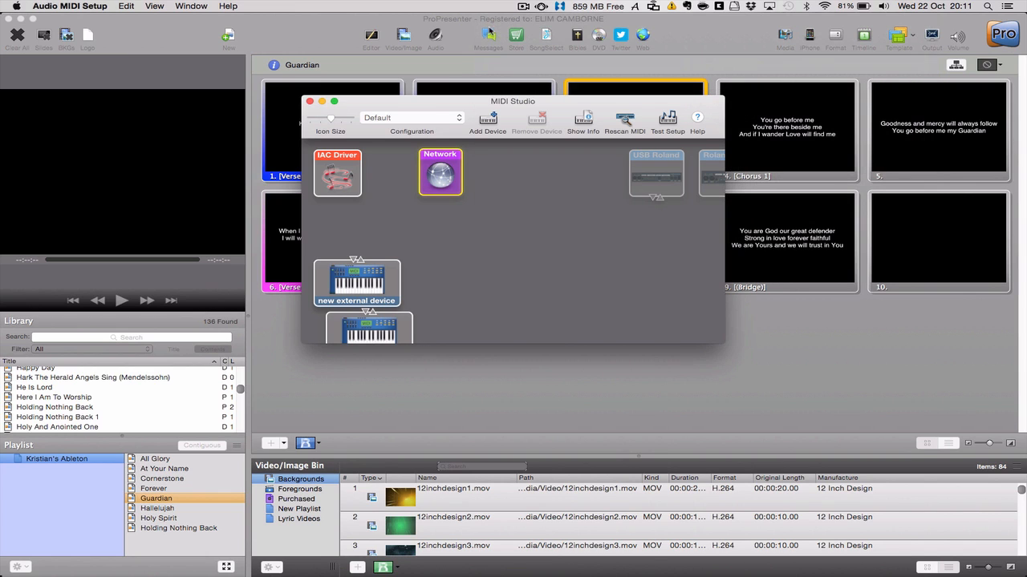
click(311, 102)
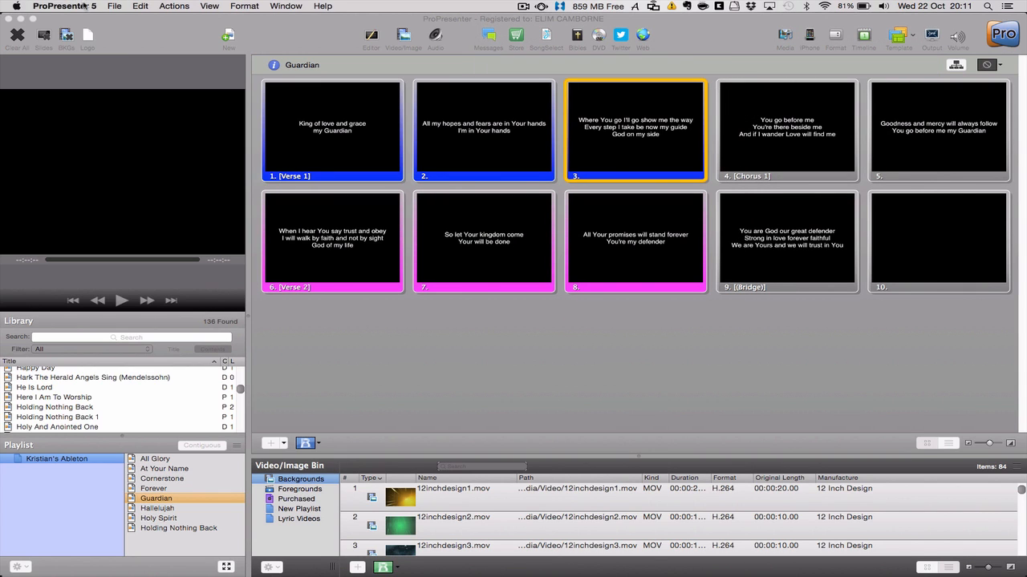
Step: Review the MIDI note assignments in ProPresenter's communication preferences, and close the preferences
click(64, 6)
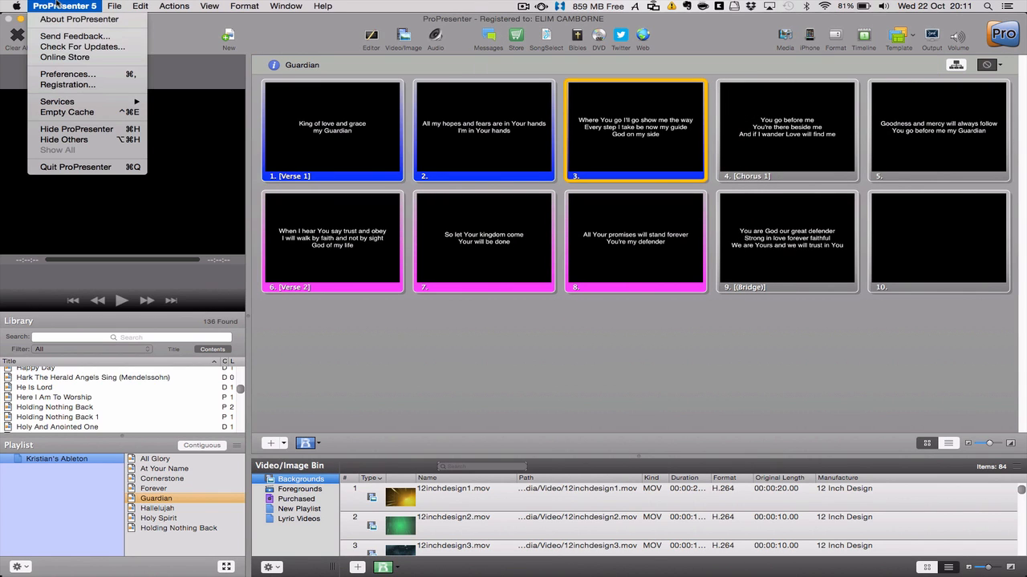
click(78, 75)
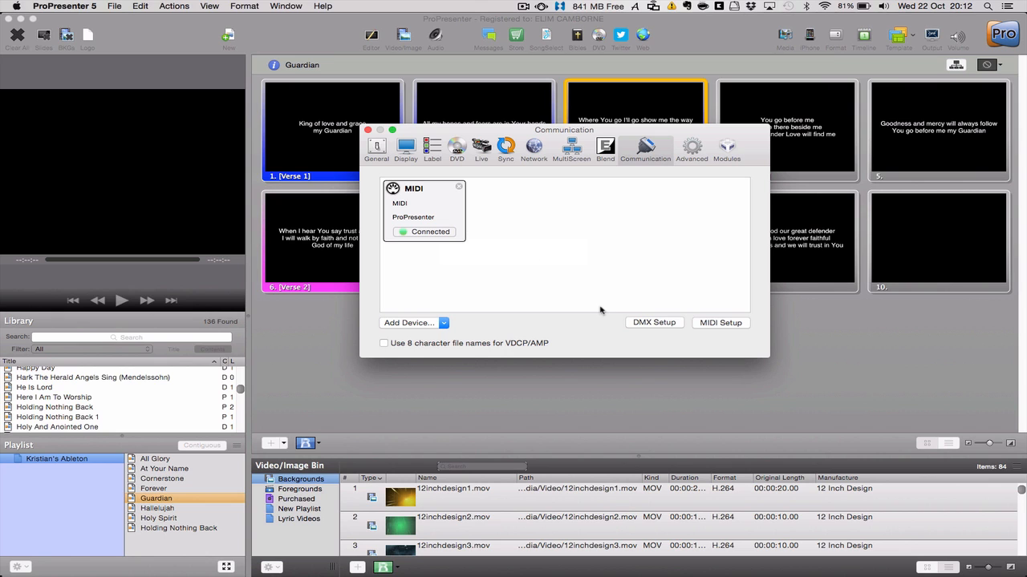
click(719, 324)
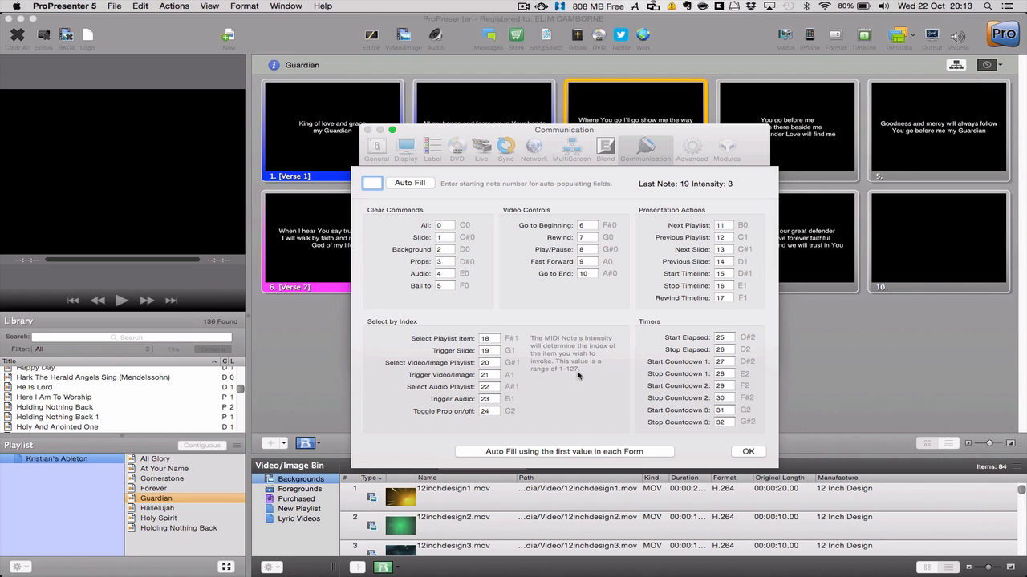
click(748, 452)
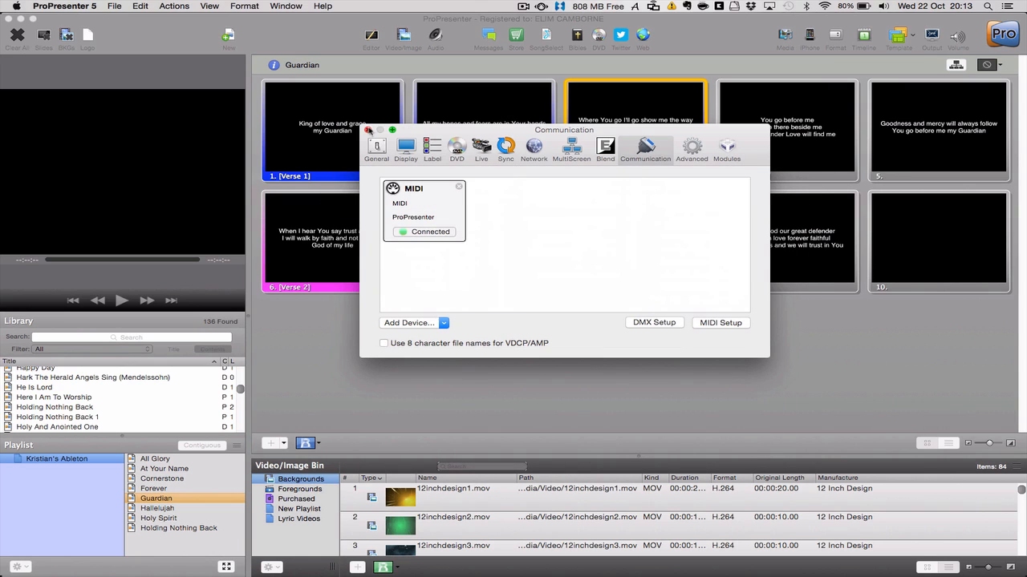
click(368, 130)
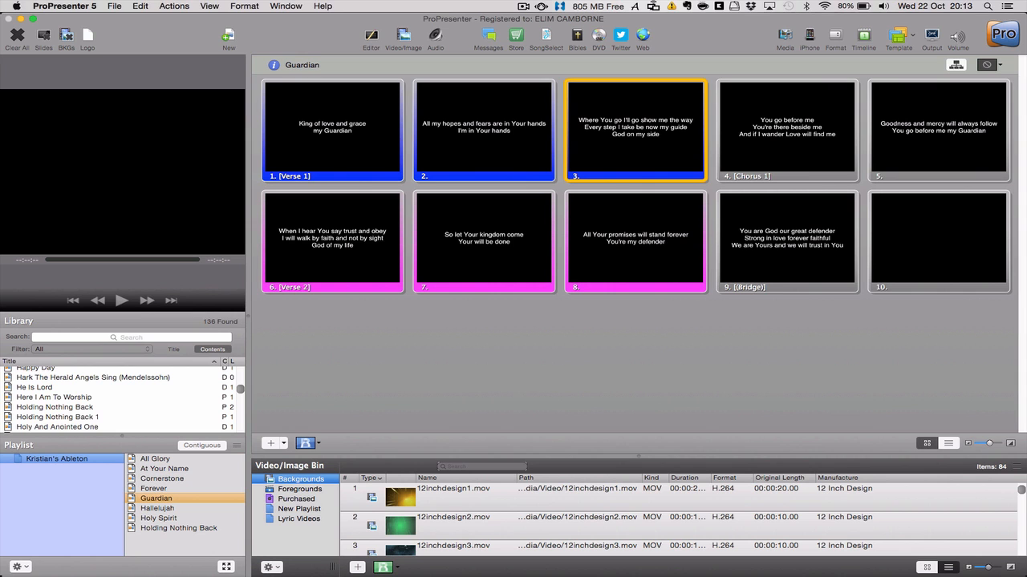
Step: Switch to Ableton Live, enlarge its window and unfold the Midi Triggers group near the start of the set
drag(2, 57, 492, 48)
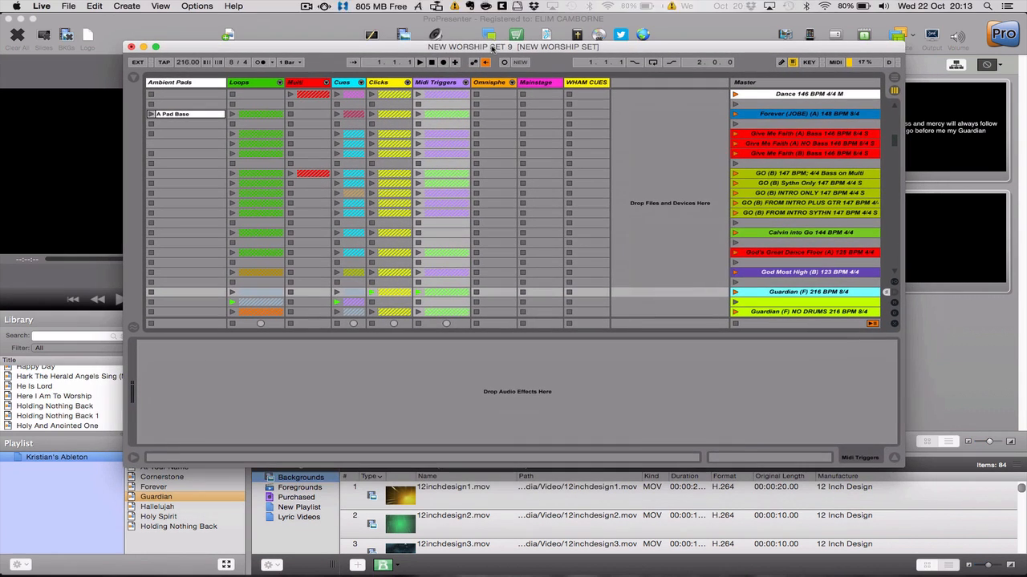
click(155, 47)
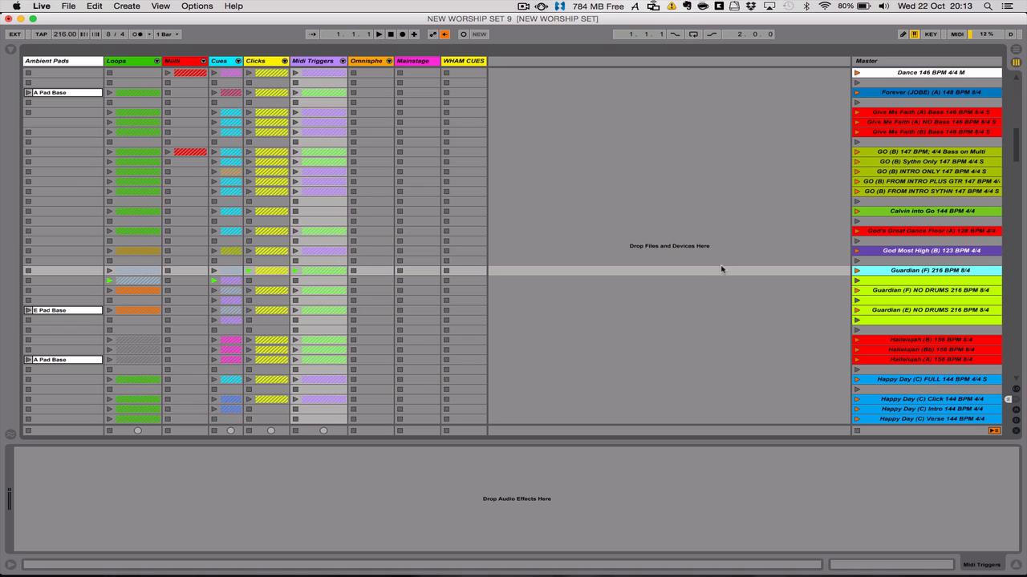
scroll(705, 255, up, 10)
scroll(705, 255, down, 1)
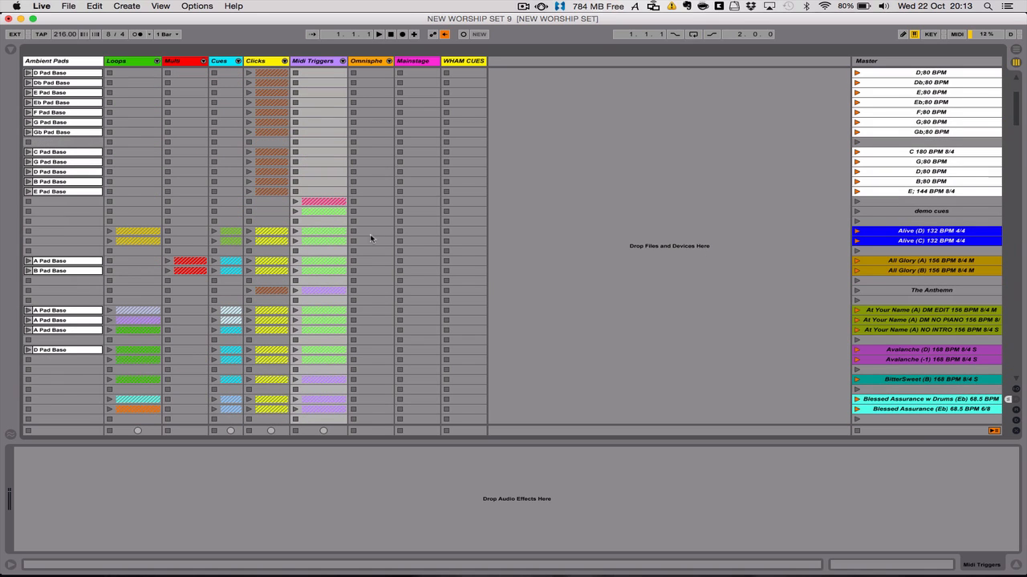
click(342, 61)
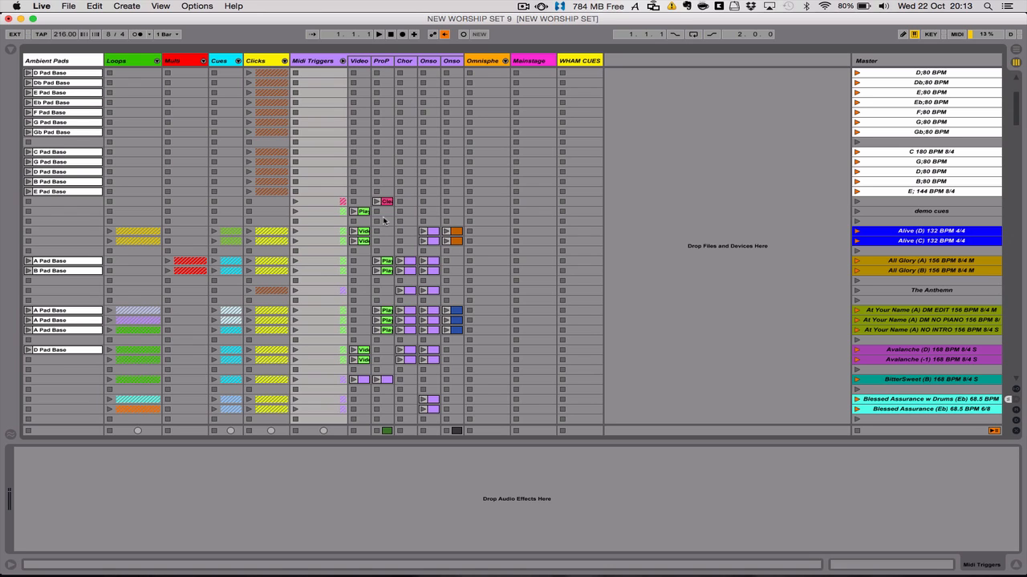
Step: Show the tracks' input/output routing and review the MIDI output options for the ProP track
click(1015, 391)
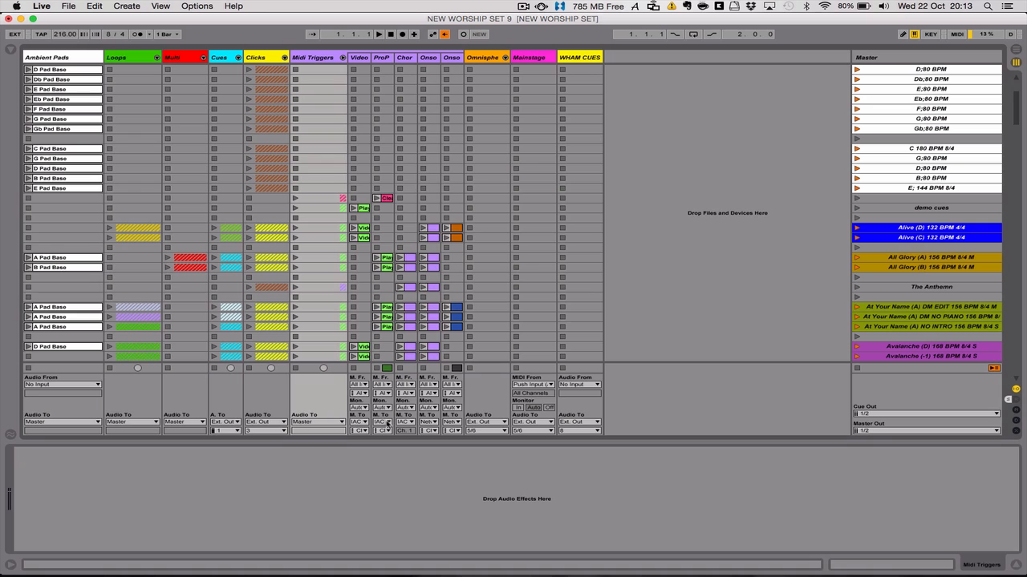
click(386, 423)
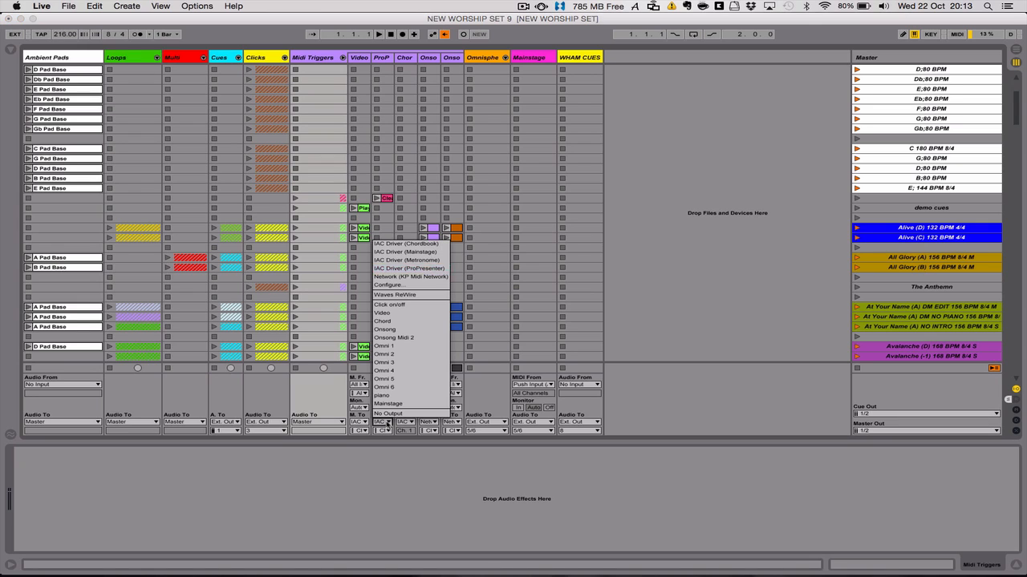
click(421, 276)
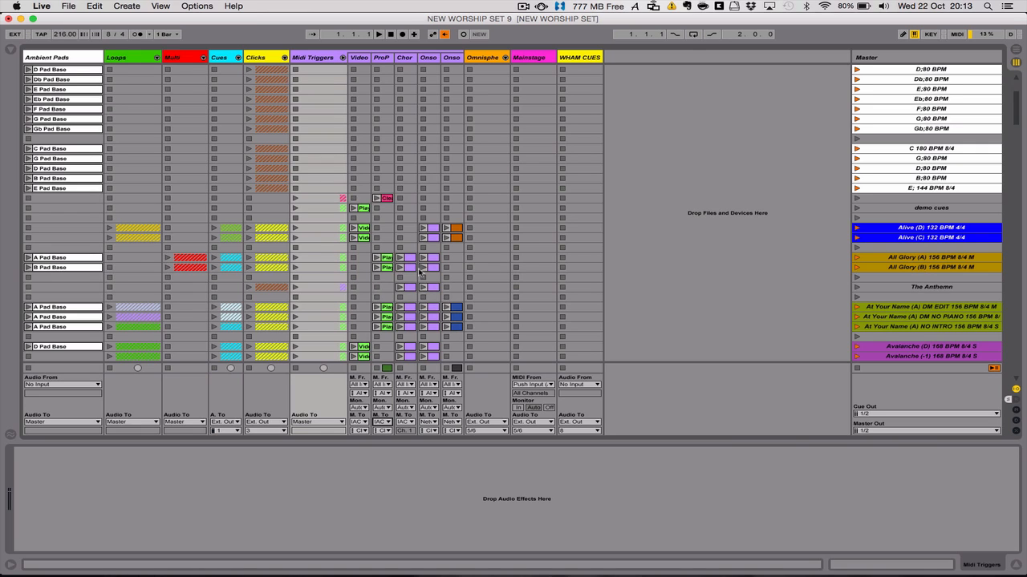
Step: Open the Video track's trigger clip in the Alive (D) scene, and display the Lyric Videos list in ProPresenter
double_click(365, 228)
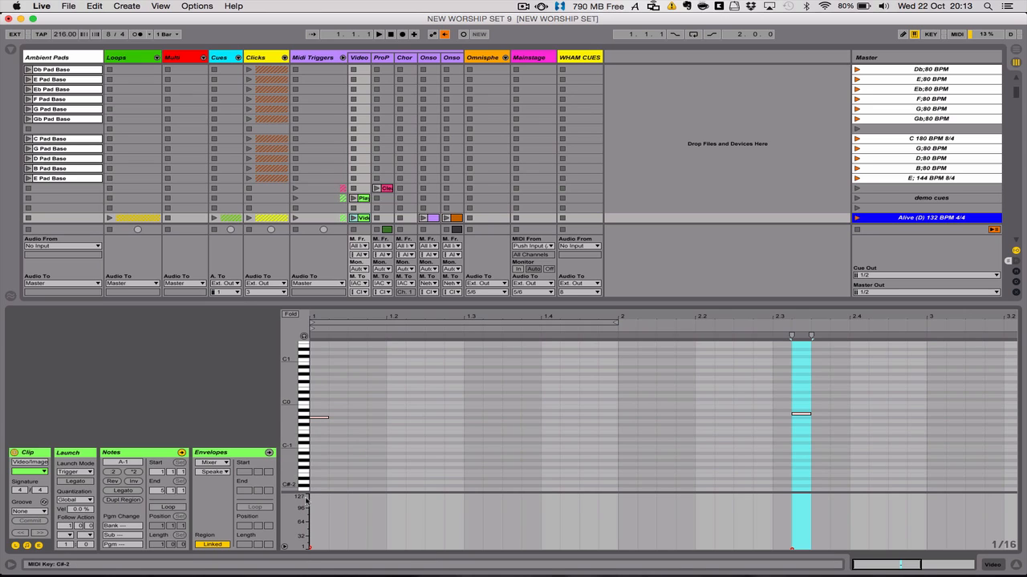
mouse_move(311, 549)
key(ctrl+Up)
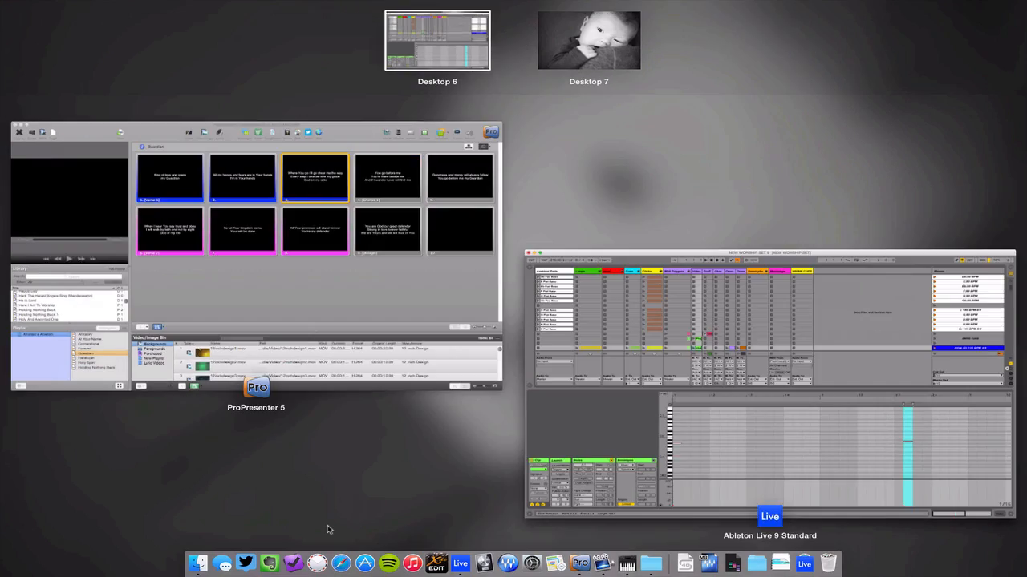
click(276, 370)
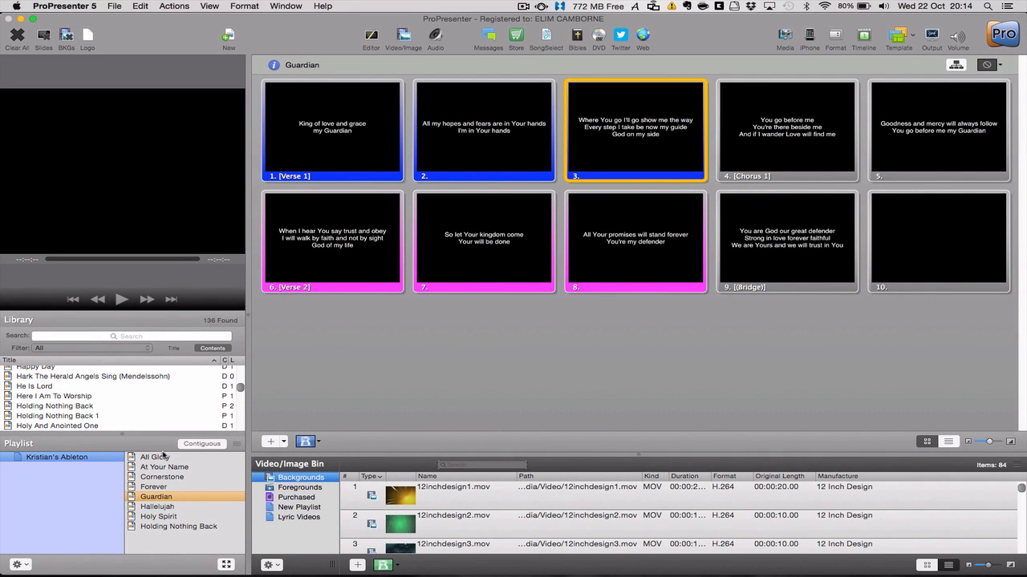
click(299, 520)
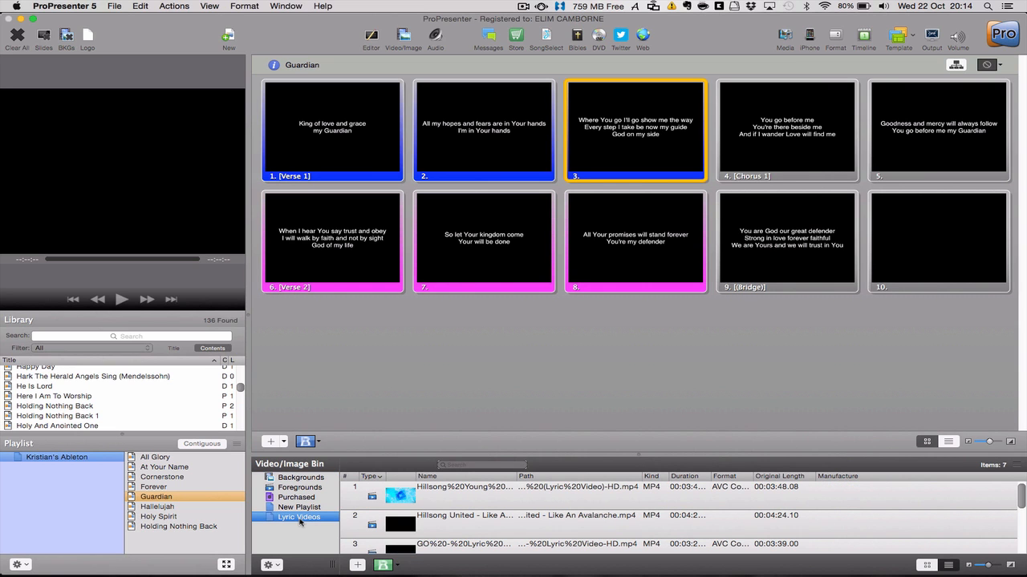
Step: Compare the Alive clip's notes and velocities in Ableton Live with the first entry of ProPresenter's Lyric Videos list
key(ctrl+Up)
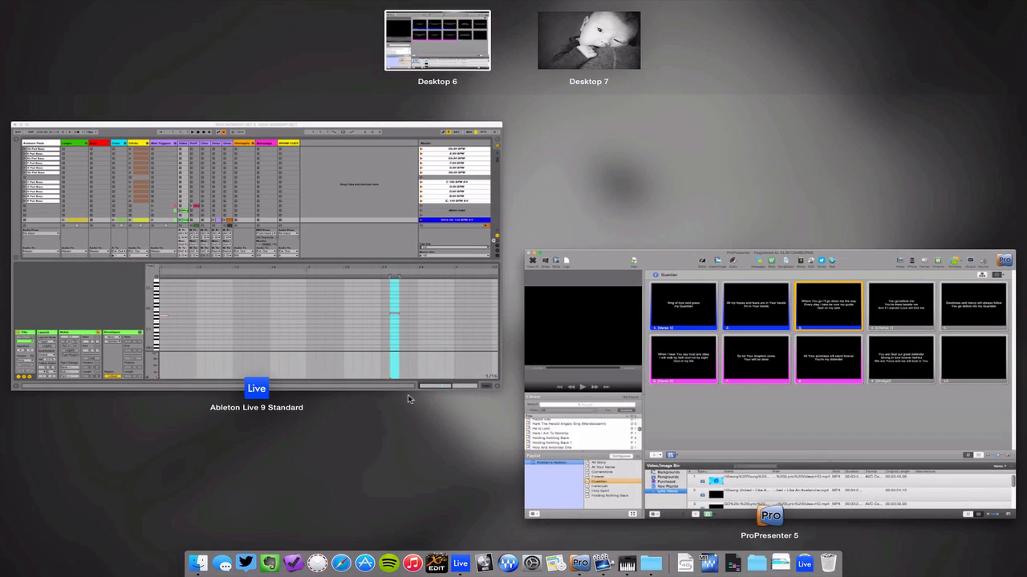
click(390, 282)
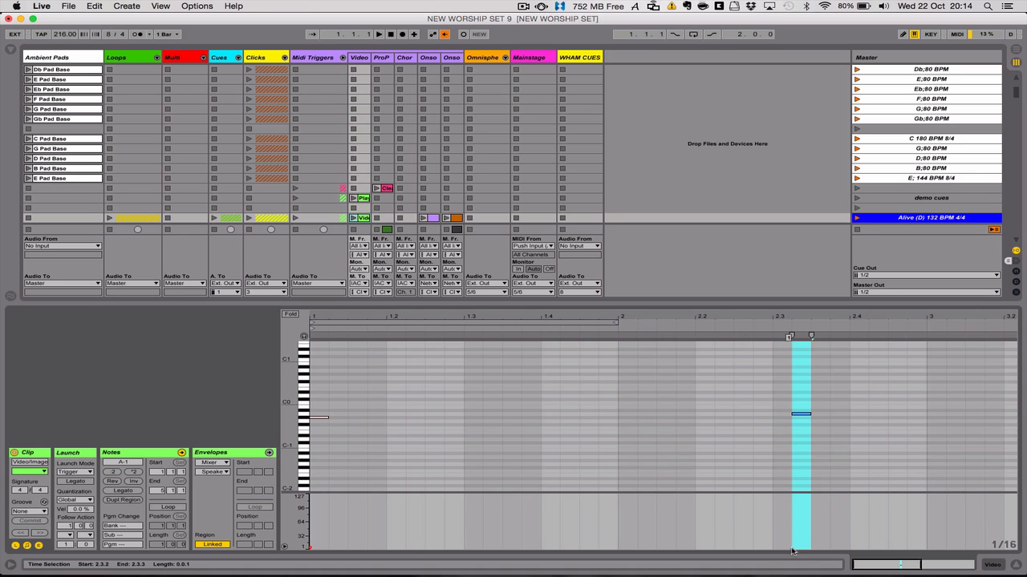
key(ctrl+Up)
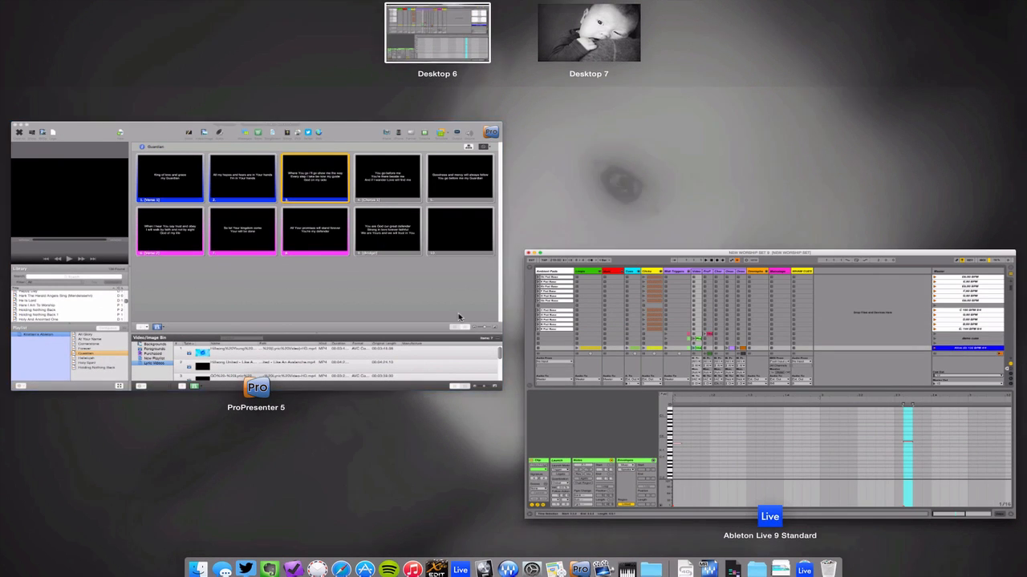
click(459, 316)
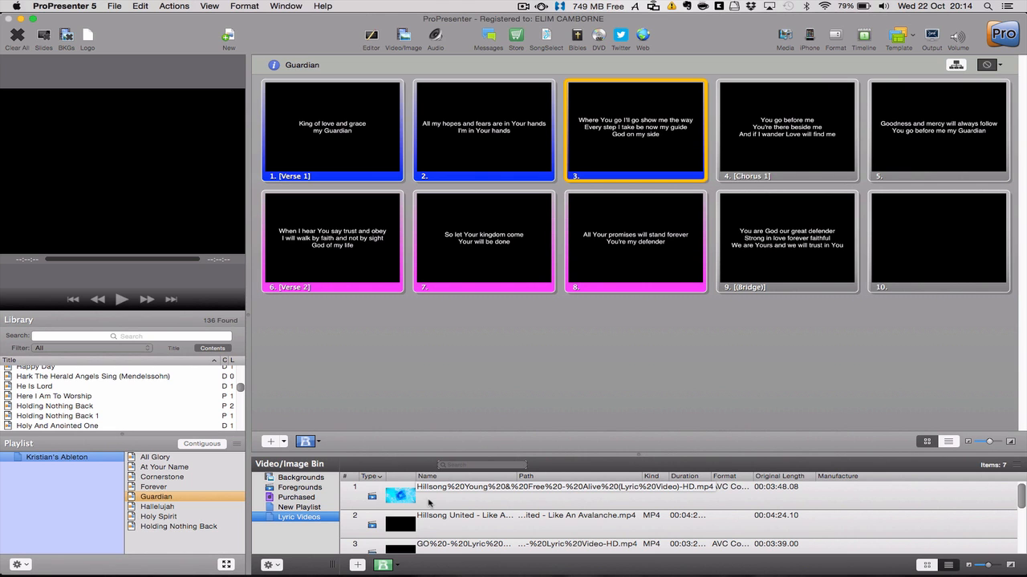
key(ctrl+Up)
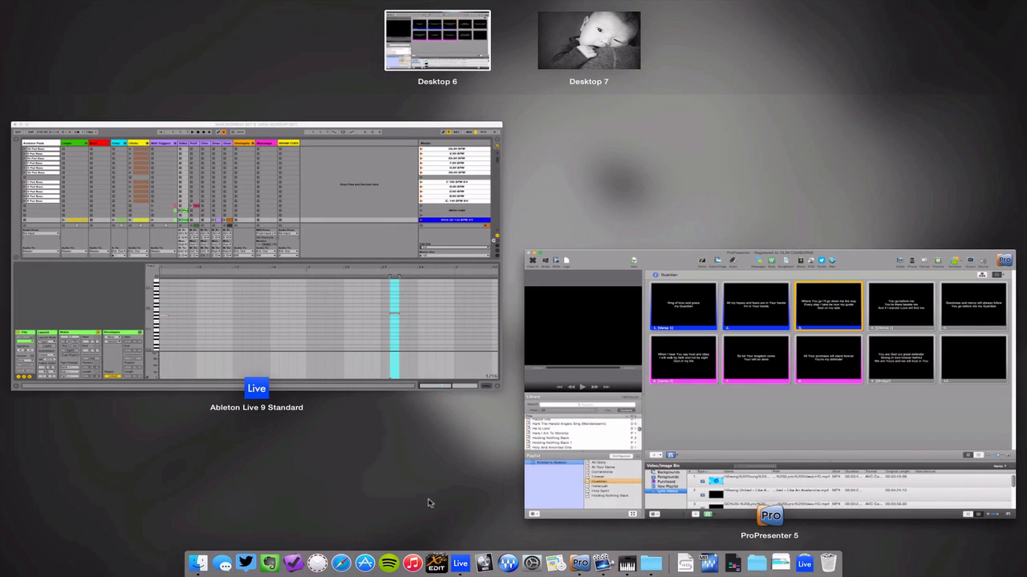
click(366, 254)
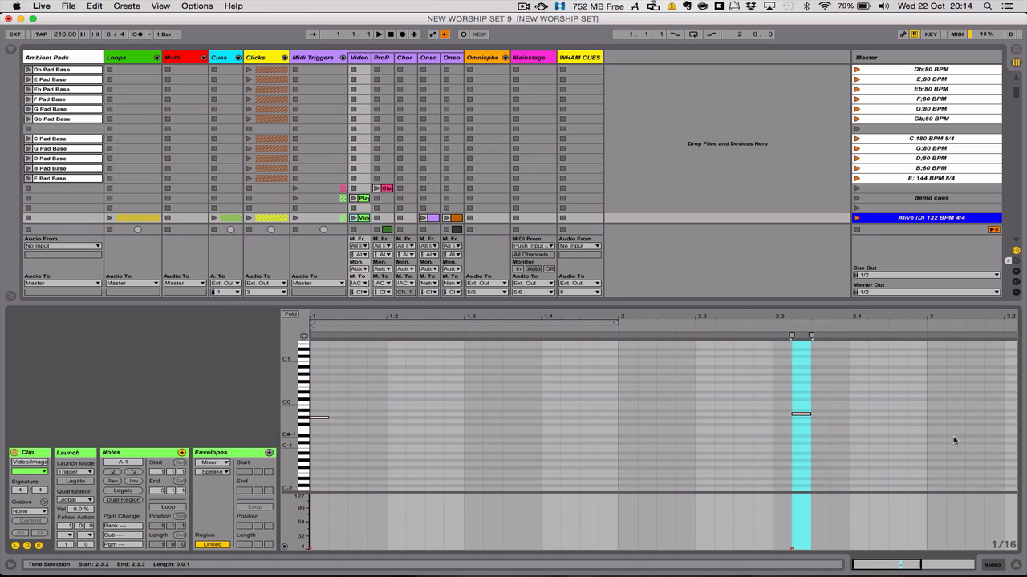
Step: Open the ProP clip of the first Cornerstone NEW scene and examine the notes and velocities in its opening bars
scroll(689, 159, down, 5)
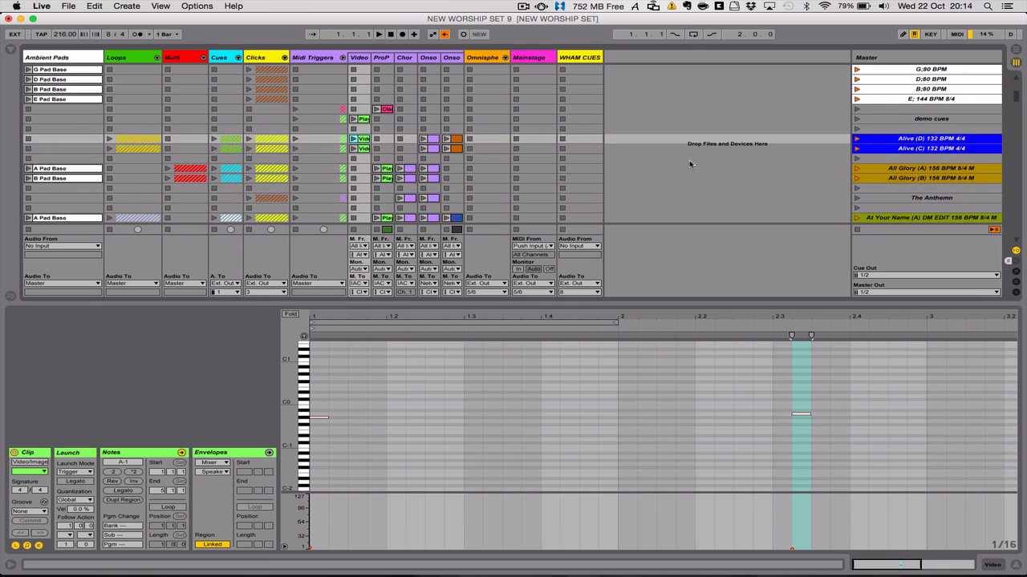
scroll(689, 159, down, 4)
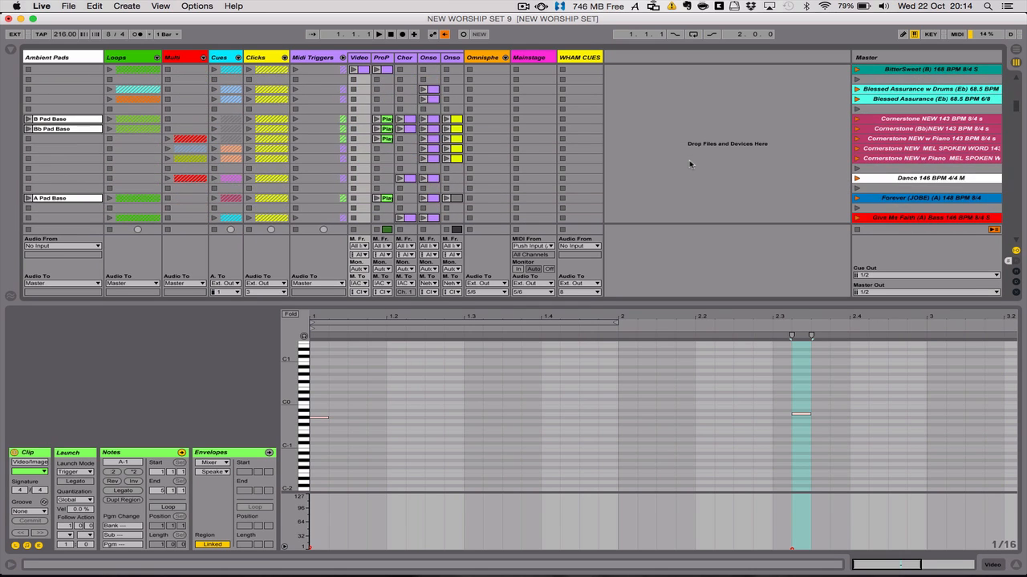
click(388, 119)
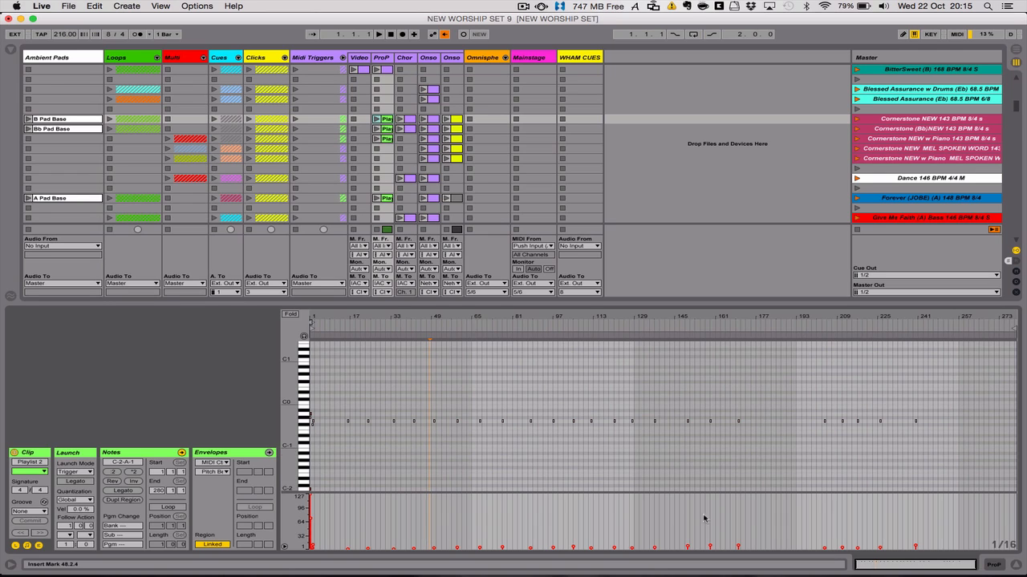
drag(861, 566, 861, 576)
scroll(468, 336, left, 8)
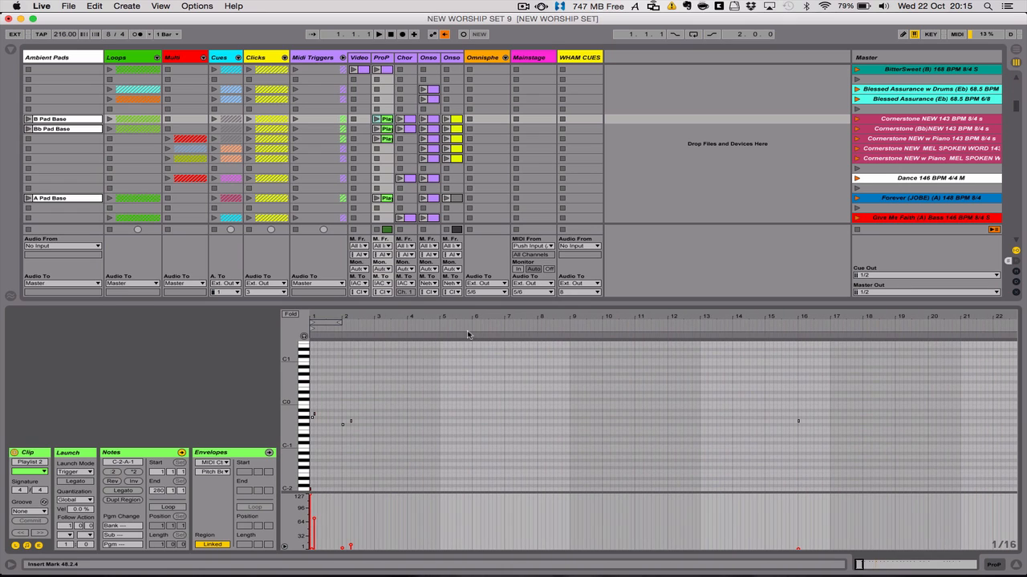
drag(862, 567, 866, 576)
scroll(614, 399, left, 10)
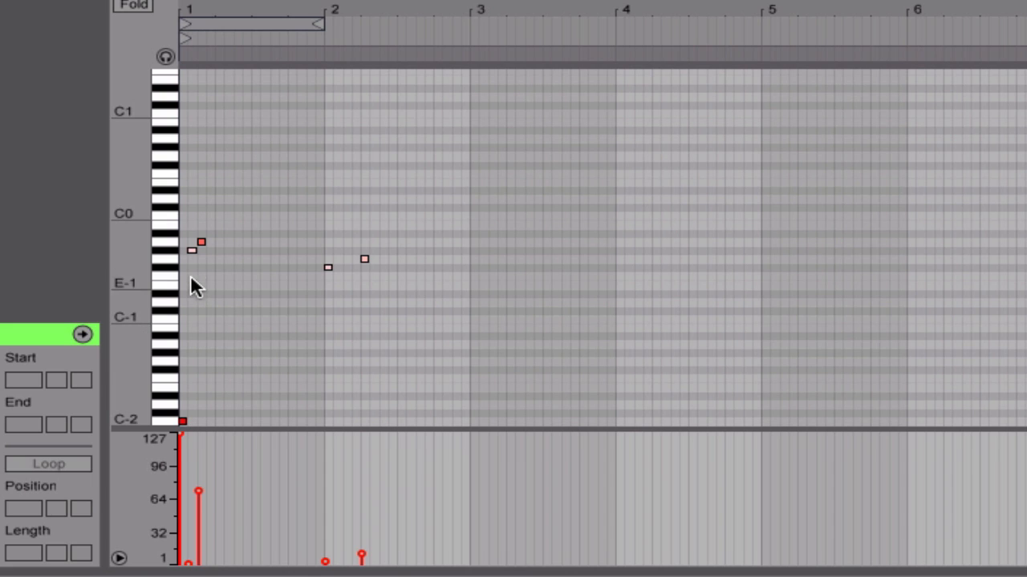
mouse_move(191, 561)
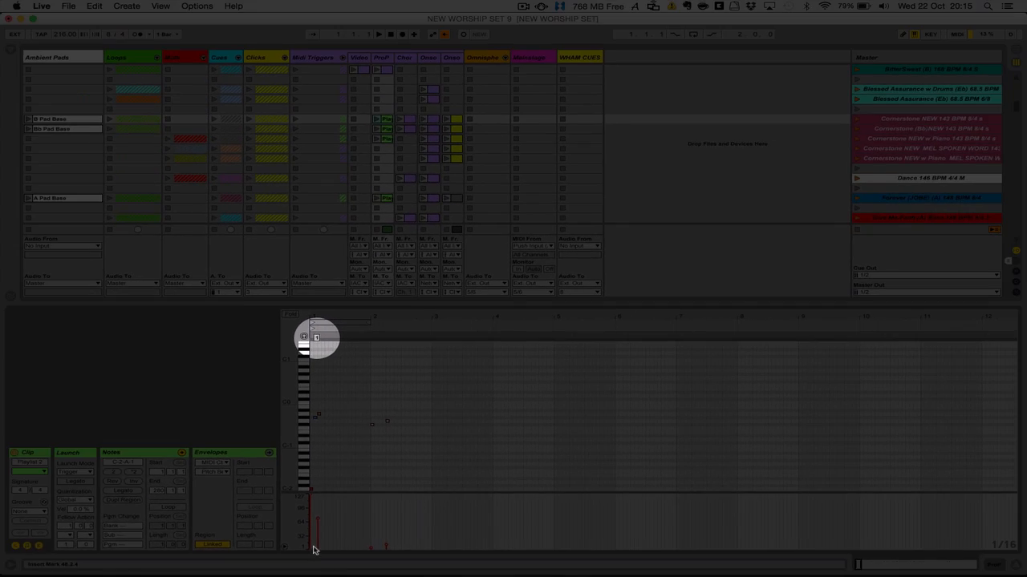
Step: View the song playlist in ProPresenter, and inspect the velocity of the Cornerstone clip's third note back in Ableton Live
key(ctrl+Up)
click(89, 348)
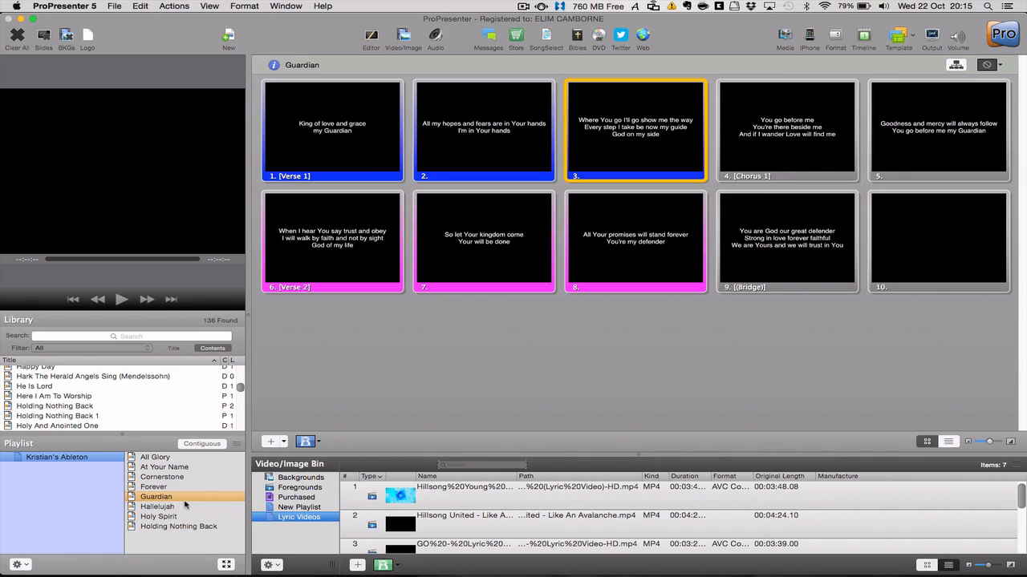
key(ctrl+Up)
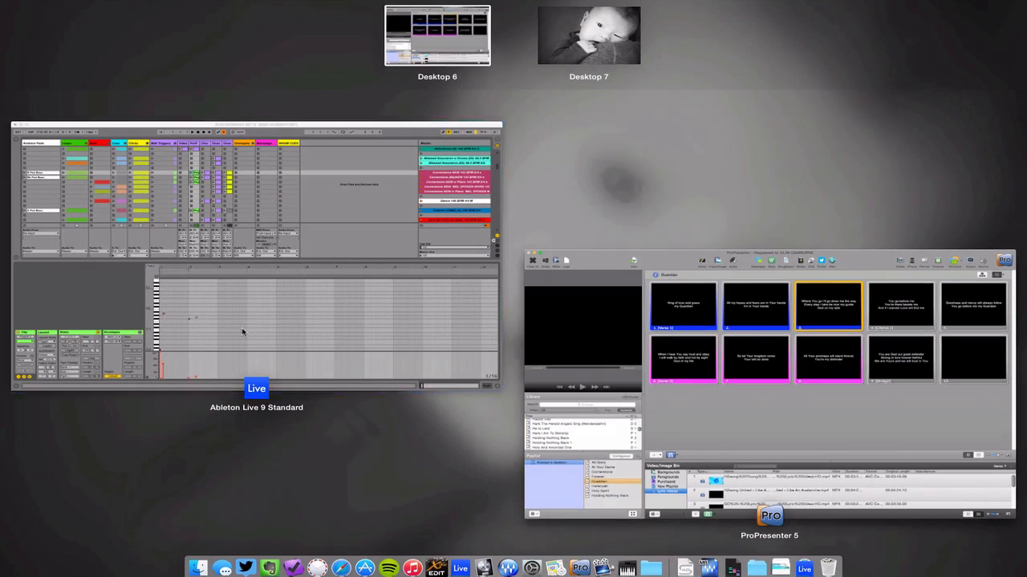
click(241, 327)
mouse_move(318, 519)
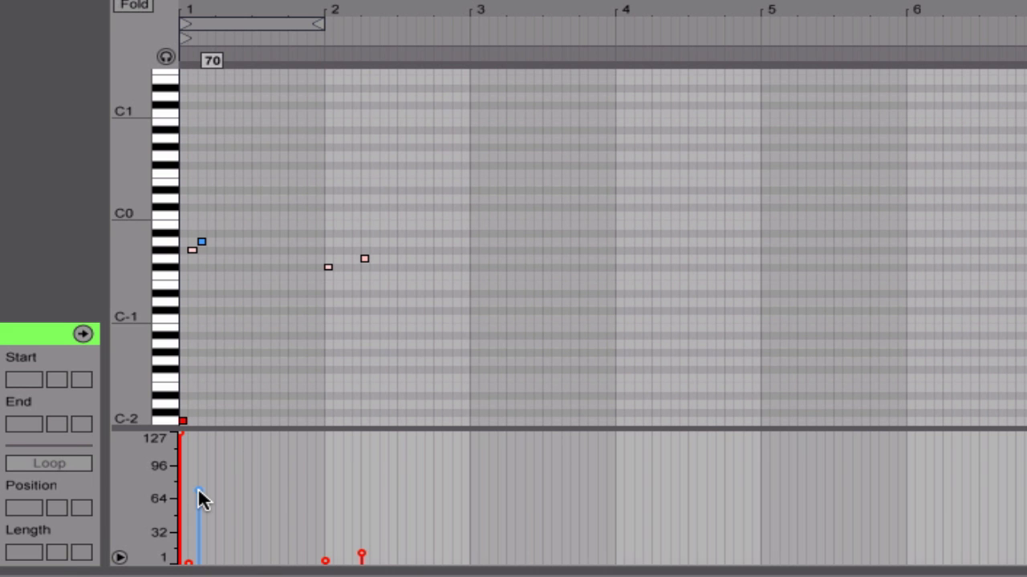
Step: Switch to ProPresenter and look through the Backgrounds list of the Video/Image Bin
key(ctrl+Up)
click(103, 252)
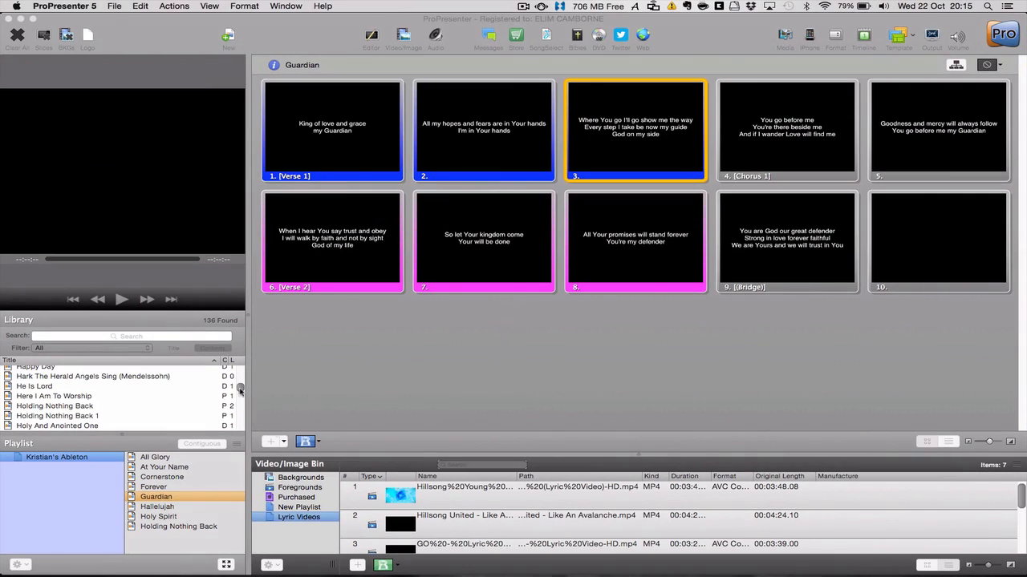
click(293, 477)
scroll(472, 548, down, 10)
scroll(471, 547, down, 20)
scroll(472, 548, up, 5)
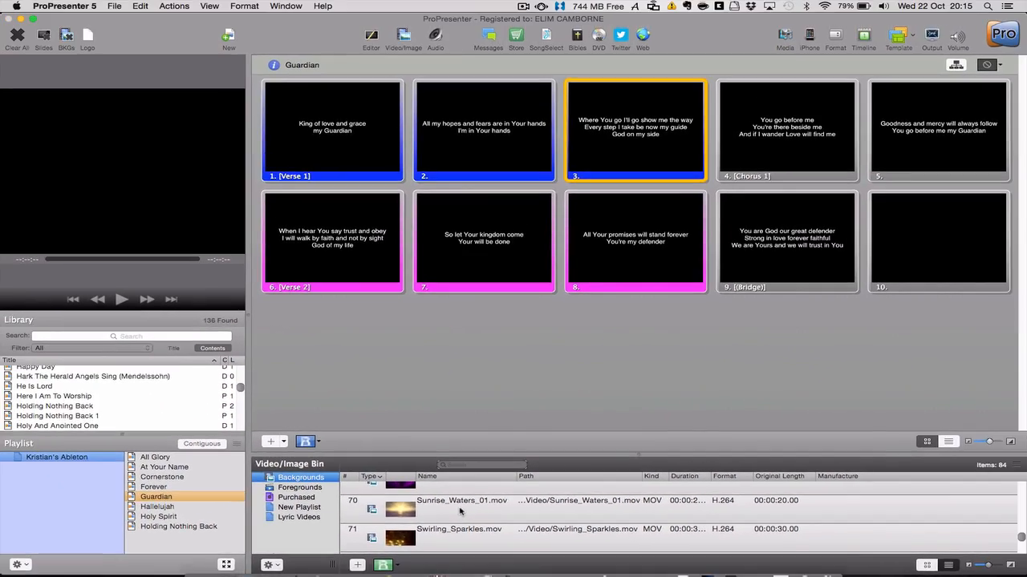
Step: Compare the Cornerstone clip's bar 2 trigger notes in Ableton Live with ProPresenter's song playlist, ending back in Ableton Live
key(ctrl+Up)
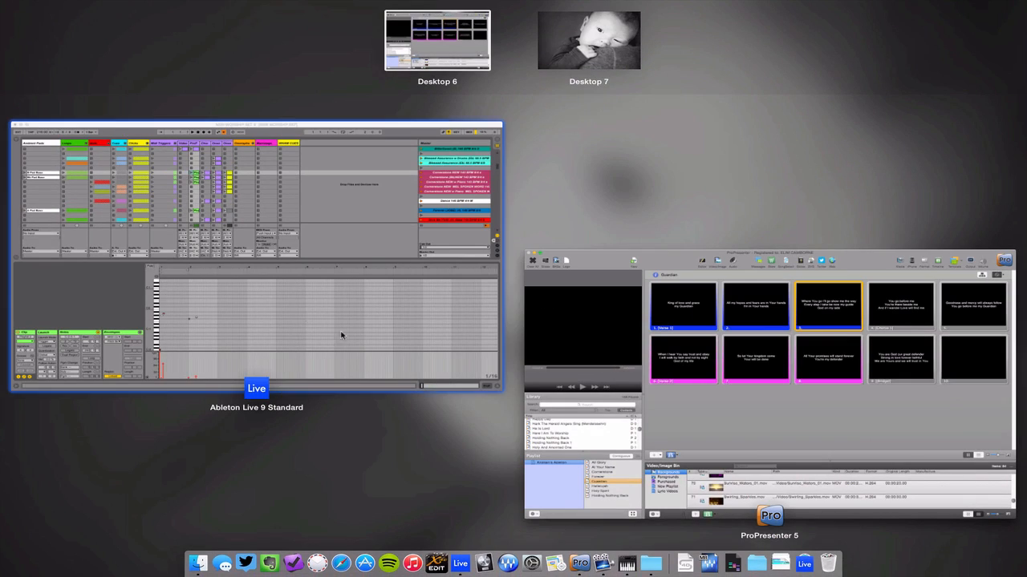
click(270, 297)
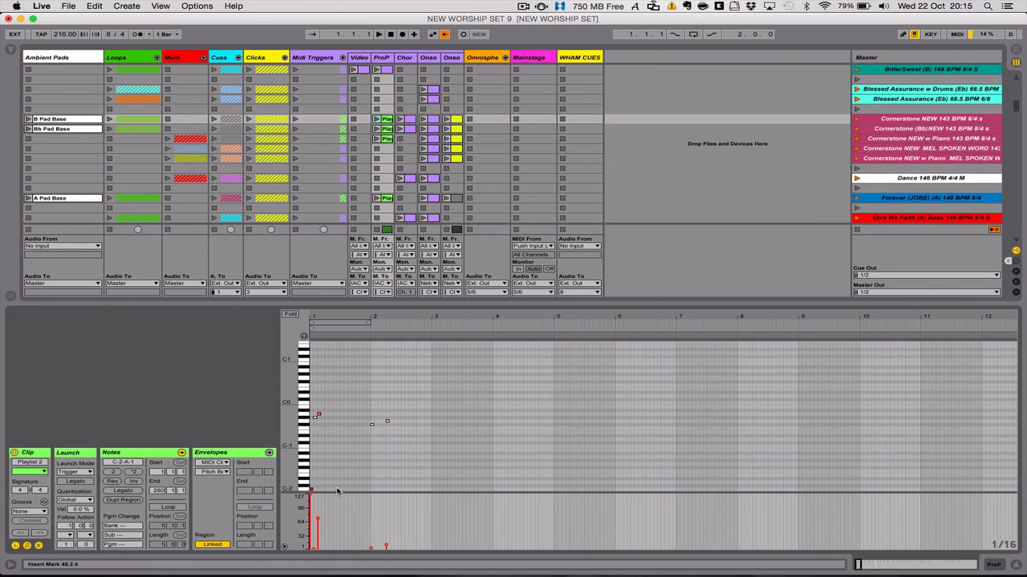
click(372, 549)
key(ctrl+Up)
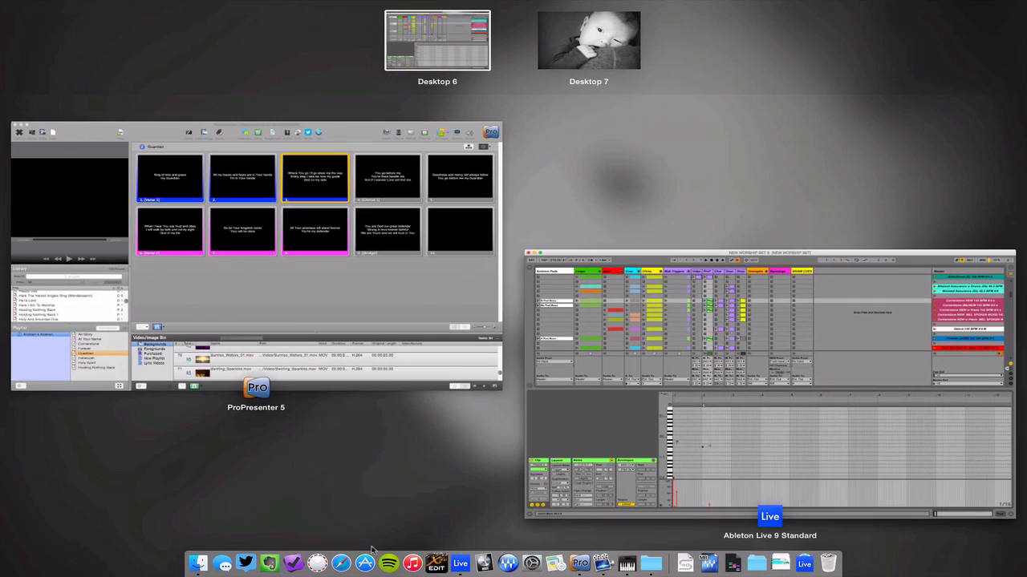
click(268, 300)
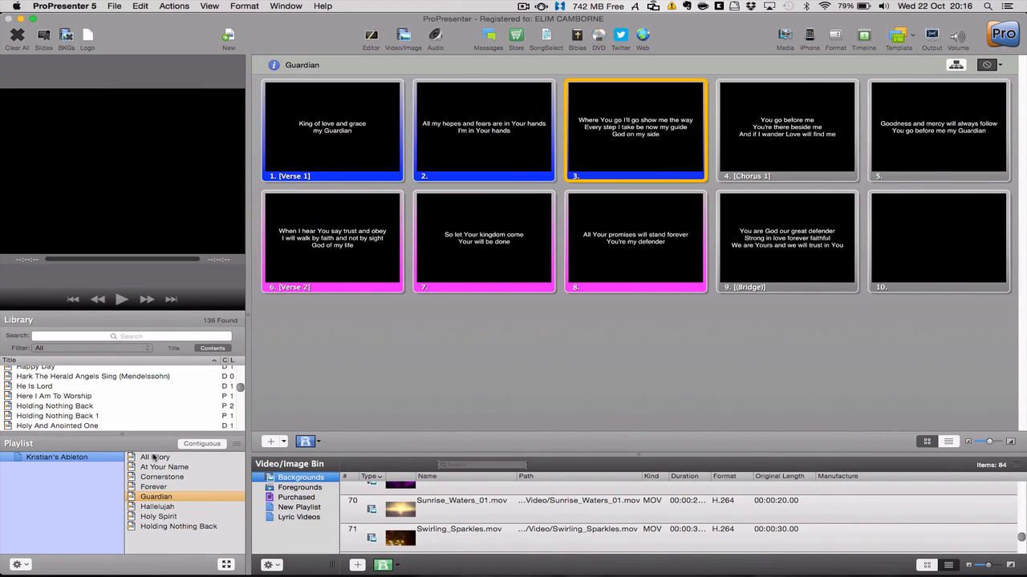
key(ctrl+Up)
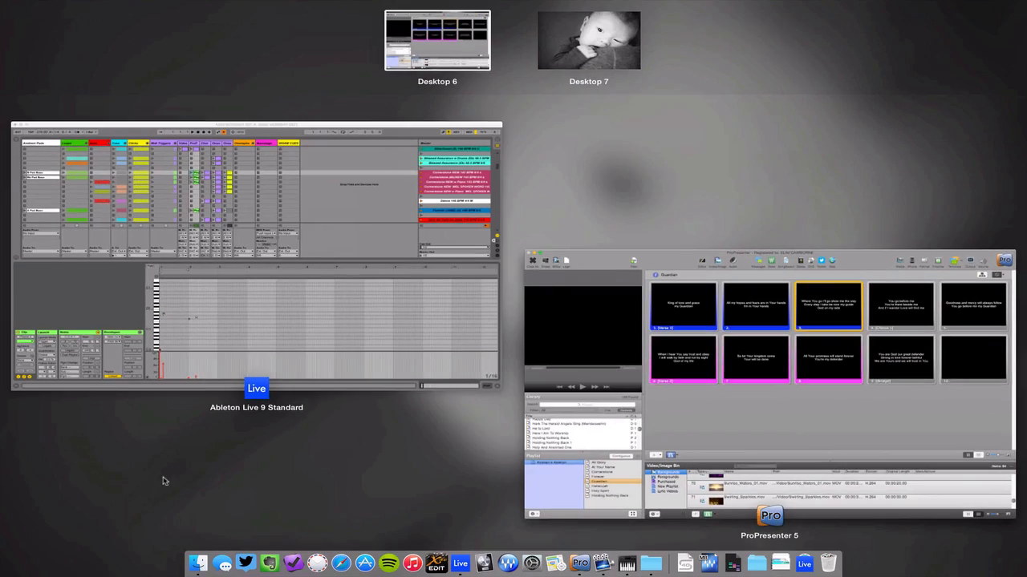
click(268, 305)
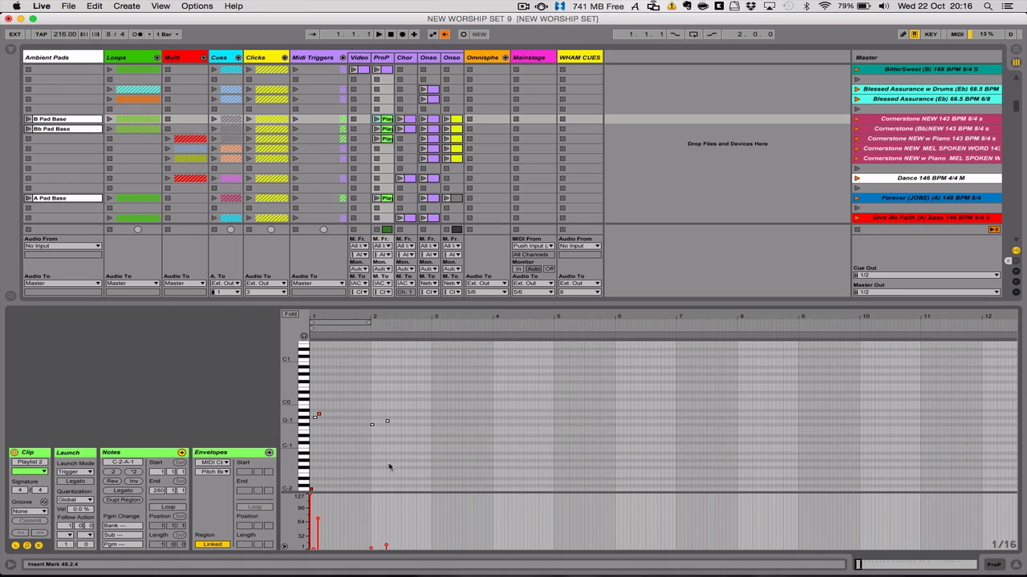
Step: Enlarge the clip's note editor and velocity lane, and examine the velocity of the second note in bar 2
mouse_move(386, 545)
drag(468, 307, 470, 152)
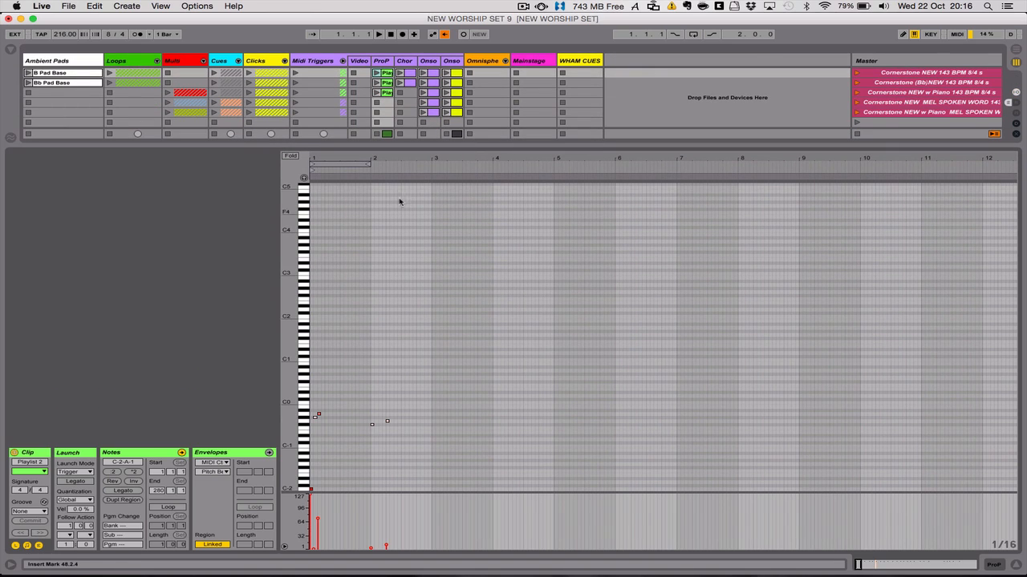
drag(387, 492, 395, 342)
mouse_move(388, 534)
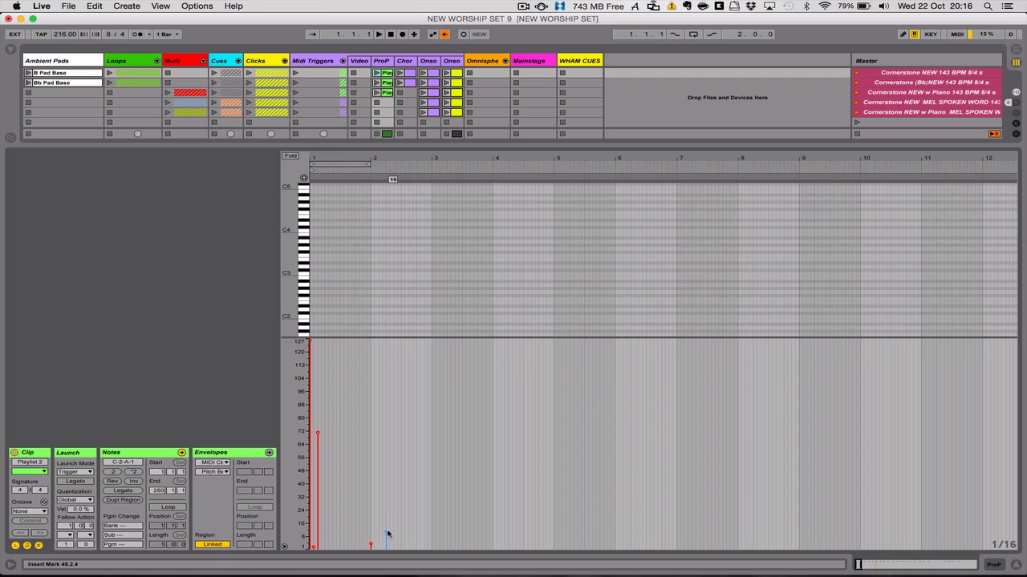
scroll(401, 287, down, 8)
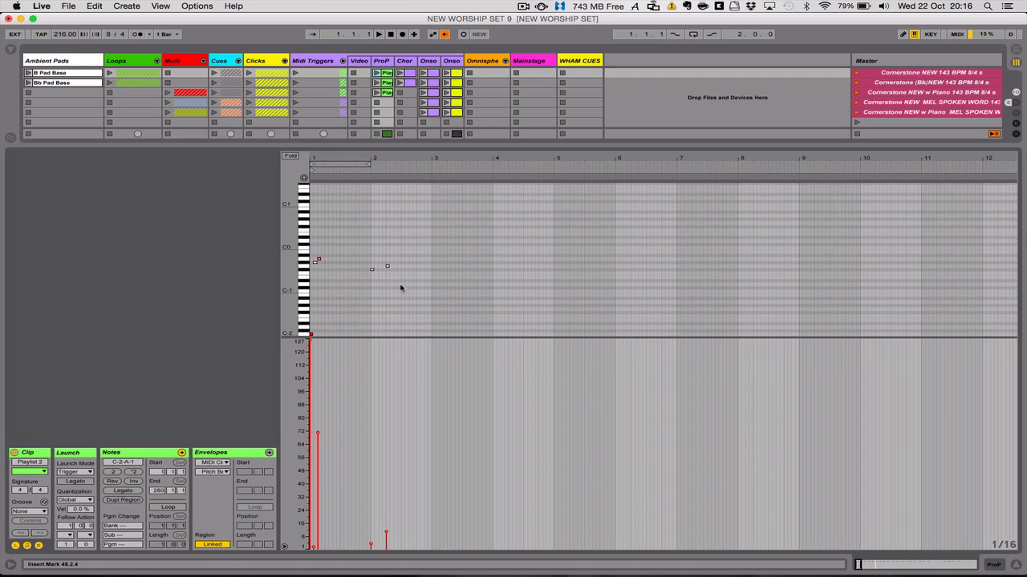
Step: Examine the slide-trigger notes and velocities around bars 16, 24 and 34, and display the Cornerstone clip's full length
scroll(402, 288, right, 10)
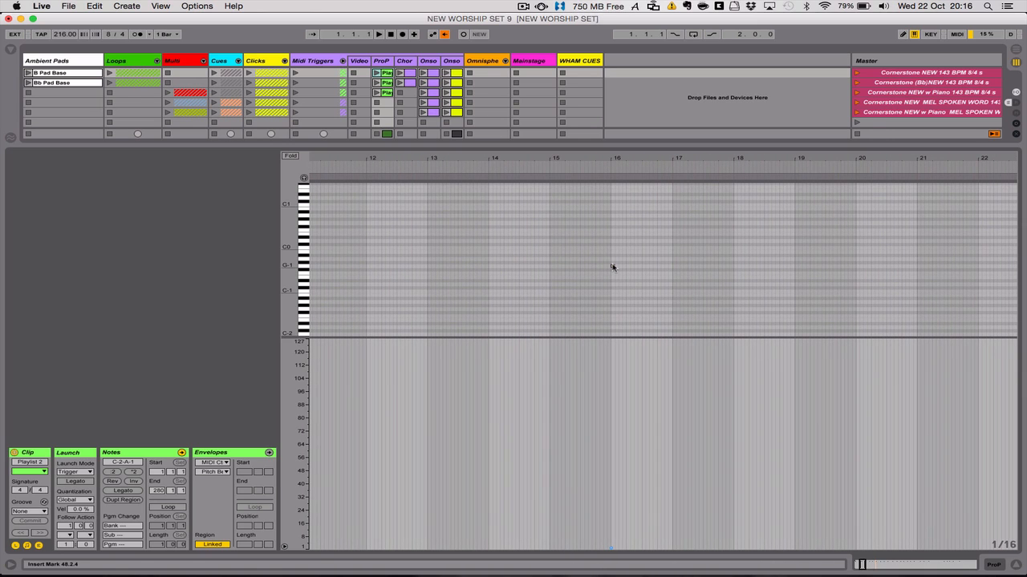
mouse_move(612, 549)
scroll(642, 335, right, 6)
scroll(642, 335, right, 2)
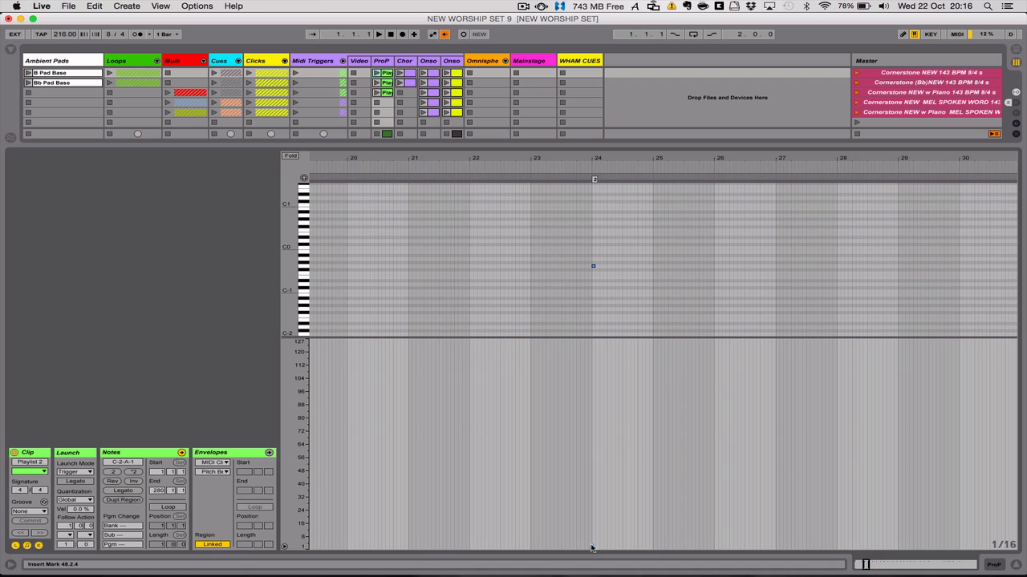
scroll(631, 308, right, 9)
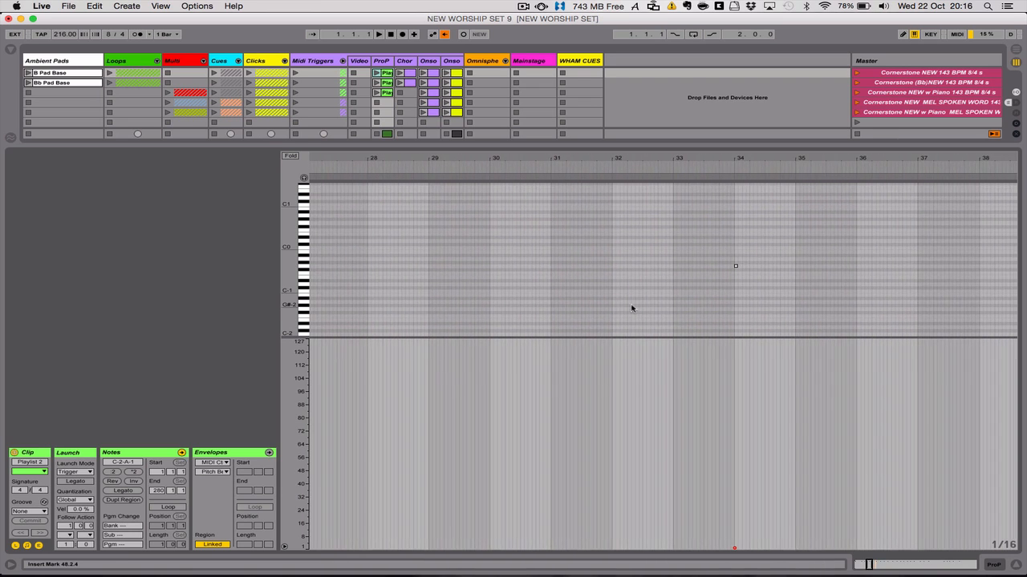
scroll(631, 308, right, 1)
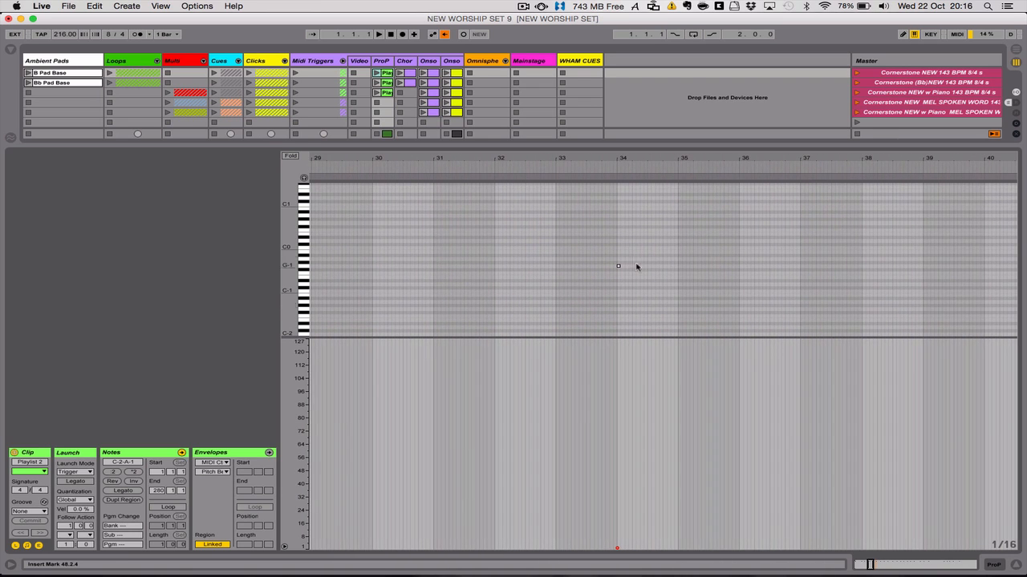
click(617, 551)
drag(875, 564, 863, 489)
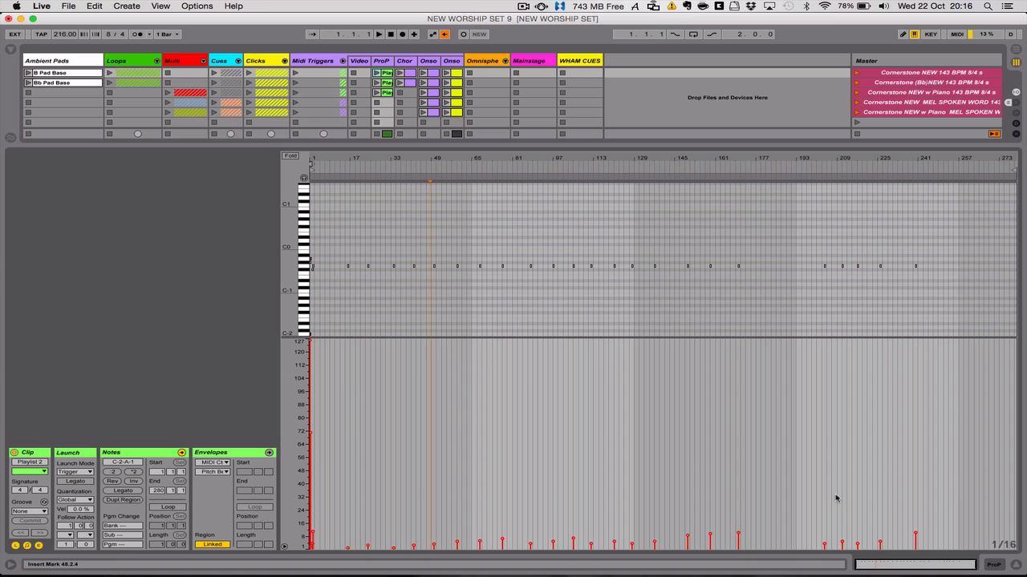
Step: Open the ProP clip of the Hallelujah (B) scene and display its notes over the full clip length
click(1017, 566)
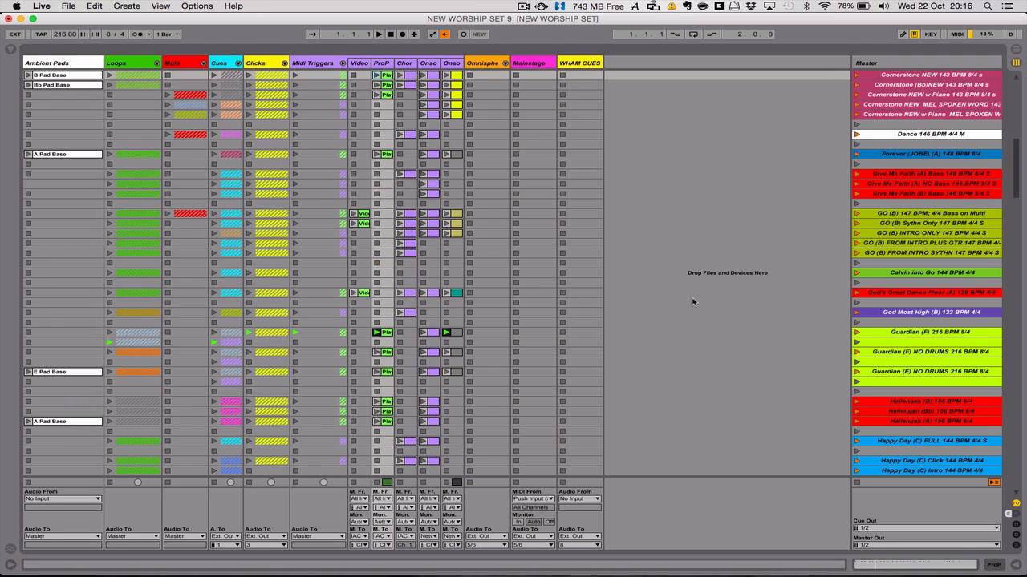
scroll(694, 299, down, 3)
scroll(694, 299, down, 8)
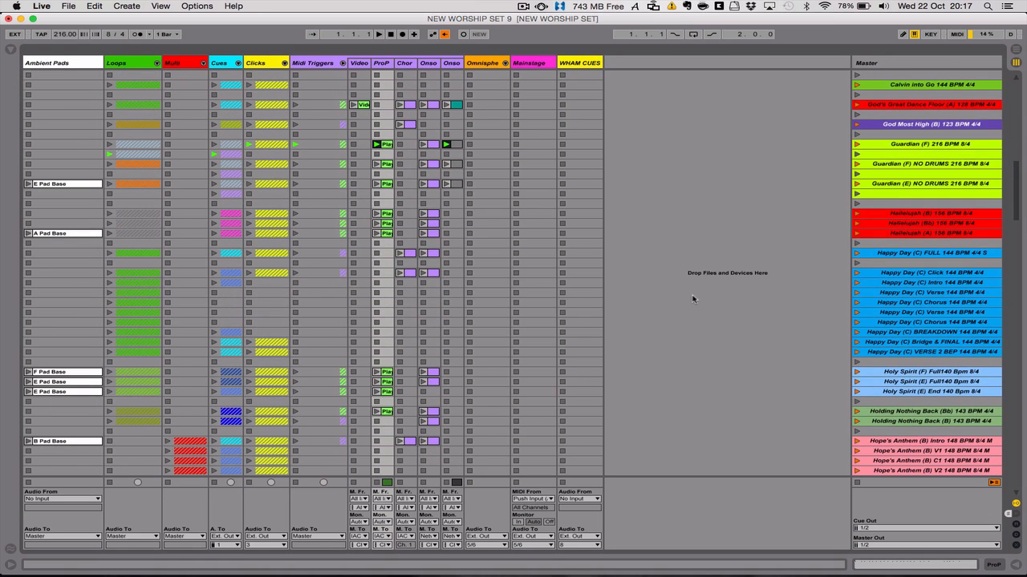
scroll(693, 299, up, 3)
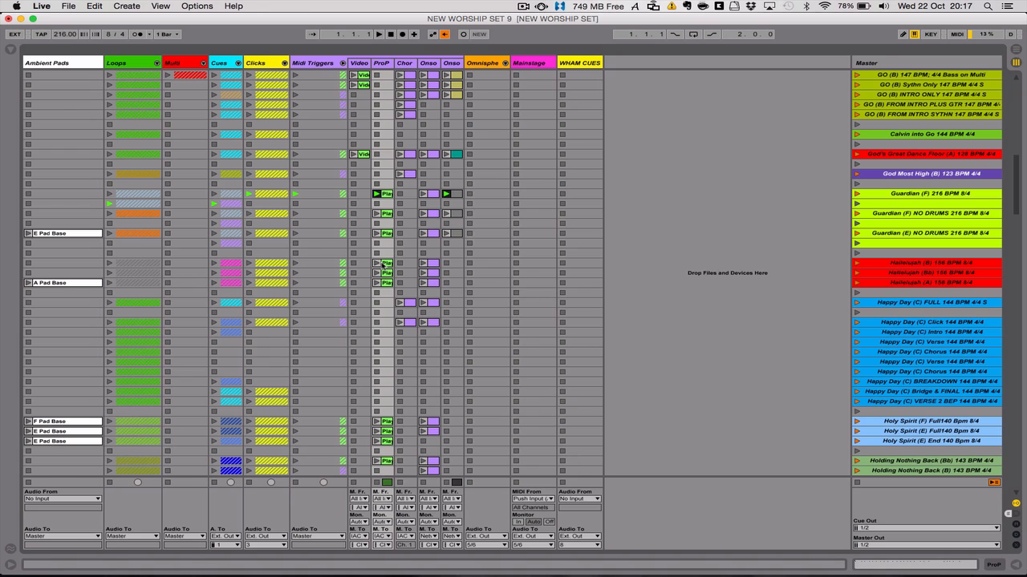
double_click(383, 263)
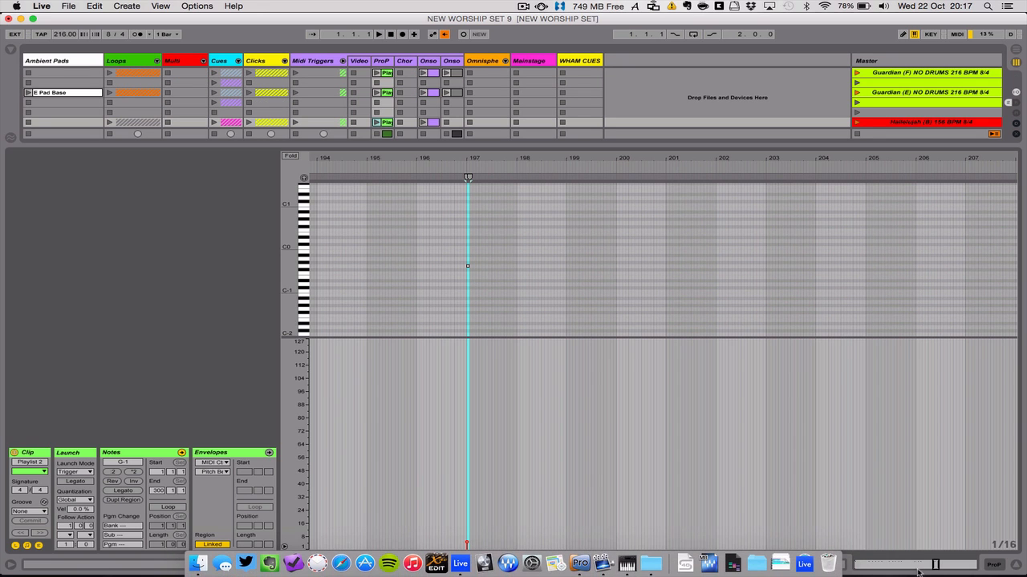
drag(930, 566, 929, 477)
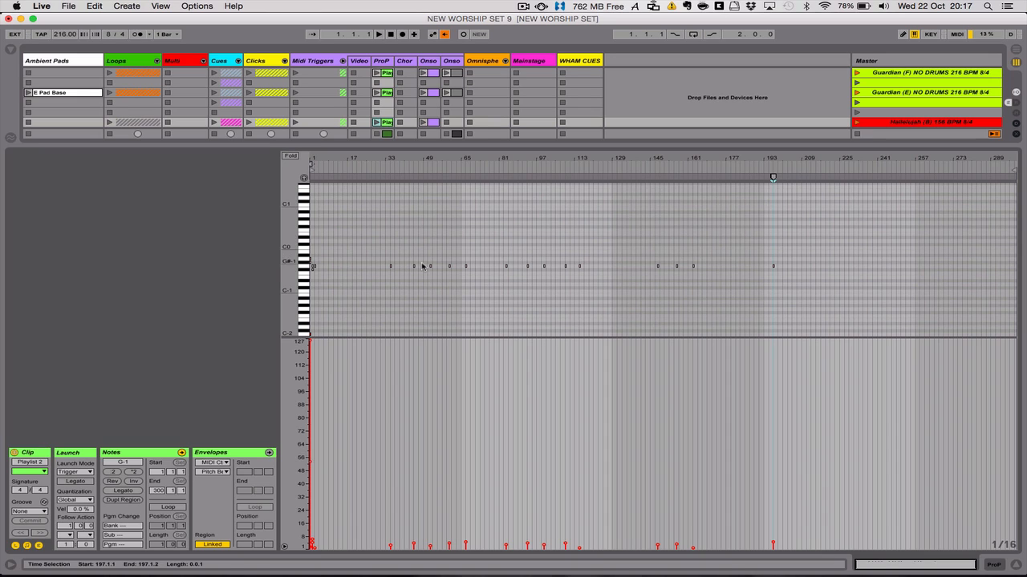
Step: Show the browser, enlarge the session area, and expand the Select Playlist cues of the Pro_Presenter_MIDI-Cues set
click(10, 51)
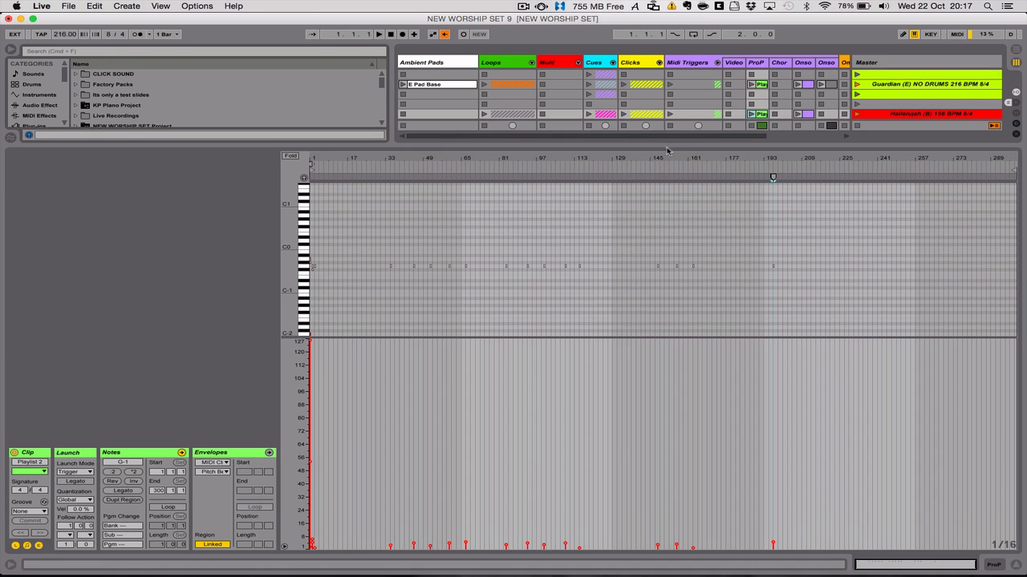
drag(666, 147, 677, 410)
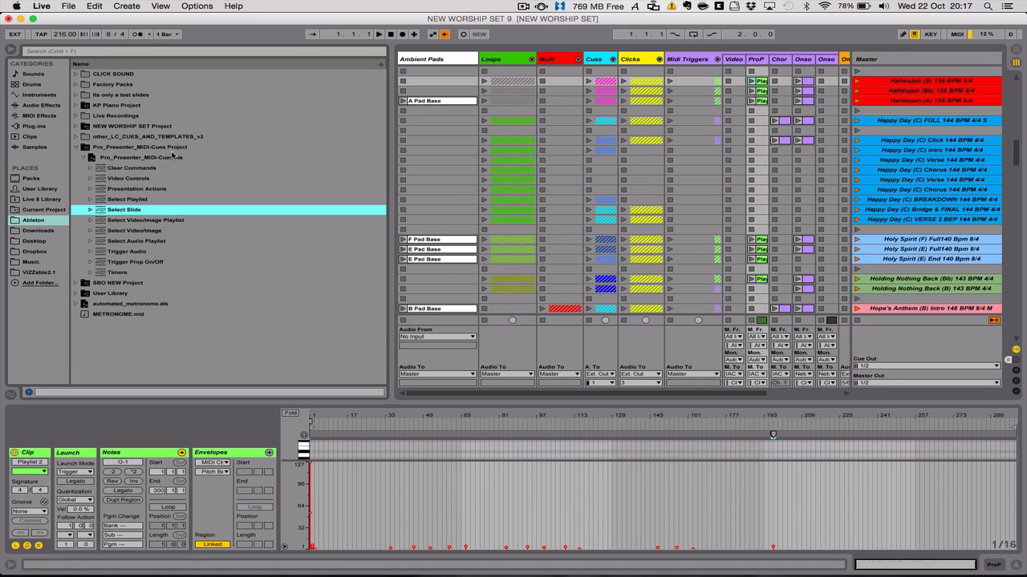
click(89, 199)
Step: Try the Playlist 1 cue in the Chor track's empty slot below Hallelujah (A), and delete the clip
drag(110, 212, 785, 113)
double_click(786, 112)
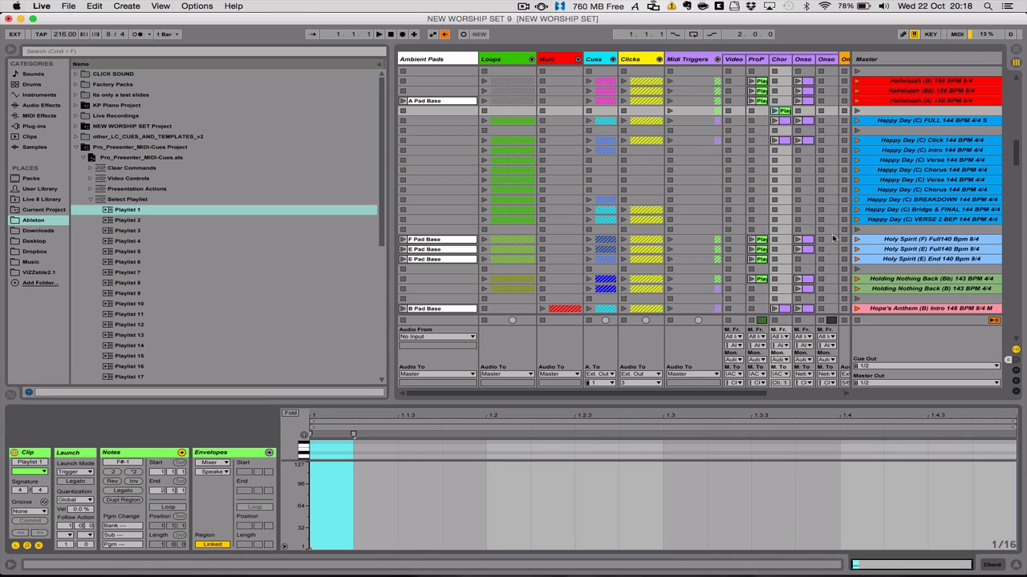
click(787, 114)
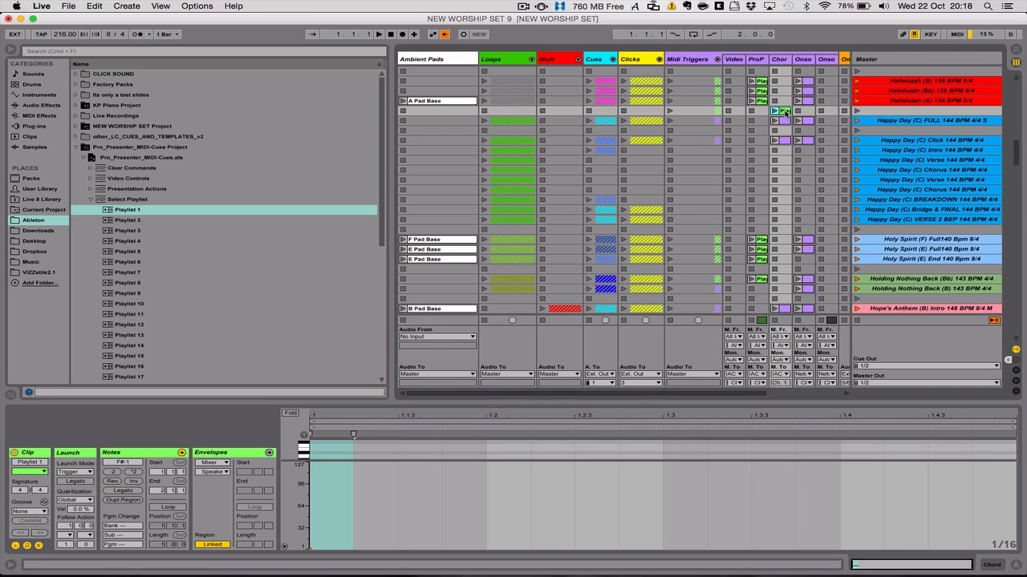
key(Delete)
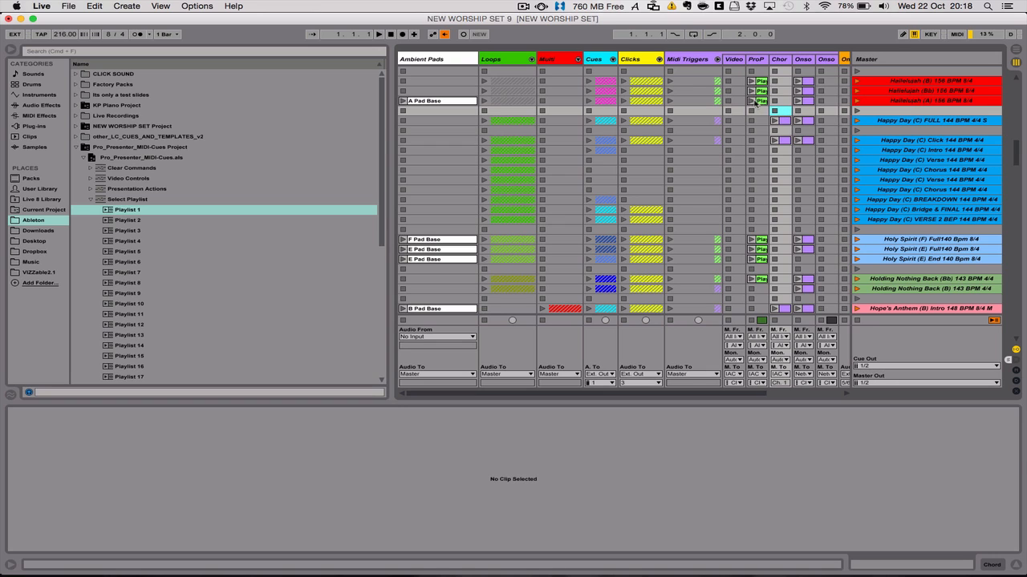
Step: Open the ProP clip of the Hallelujah (A) scene and hide the browser
click(758, 102)
double_click(760, 103)
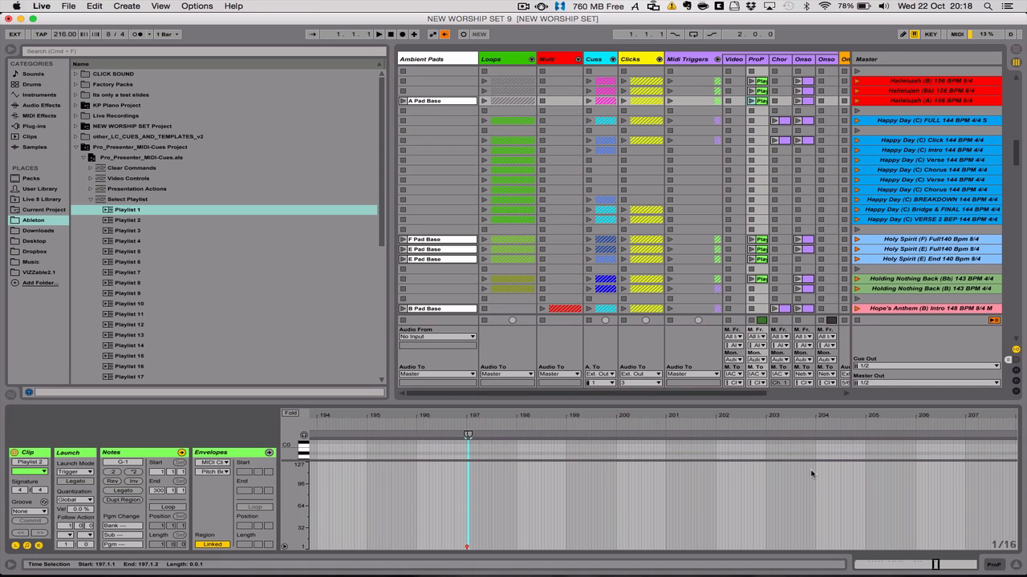
click(9, 51)
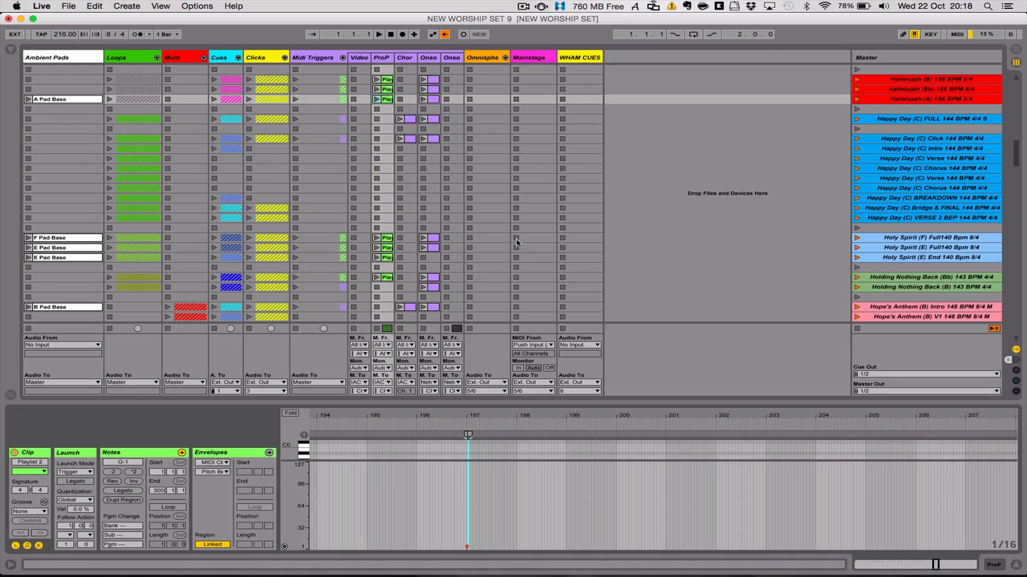
Step: Collapse the Midi Triggers group and show the start of the set at the SETLIST scene
scroll(517, 242, down, 4)
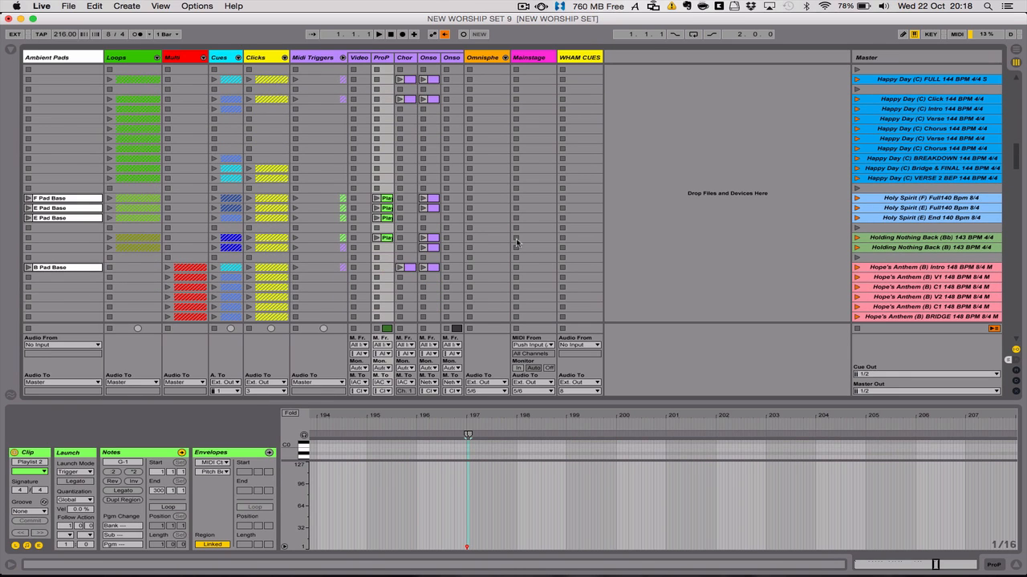
scroll(517, 242, up, 20)
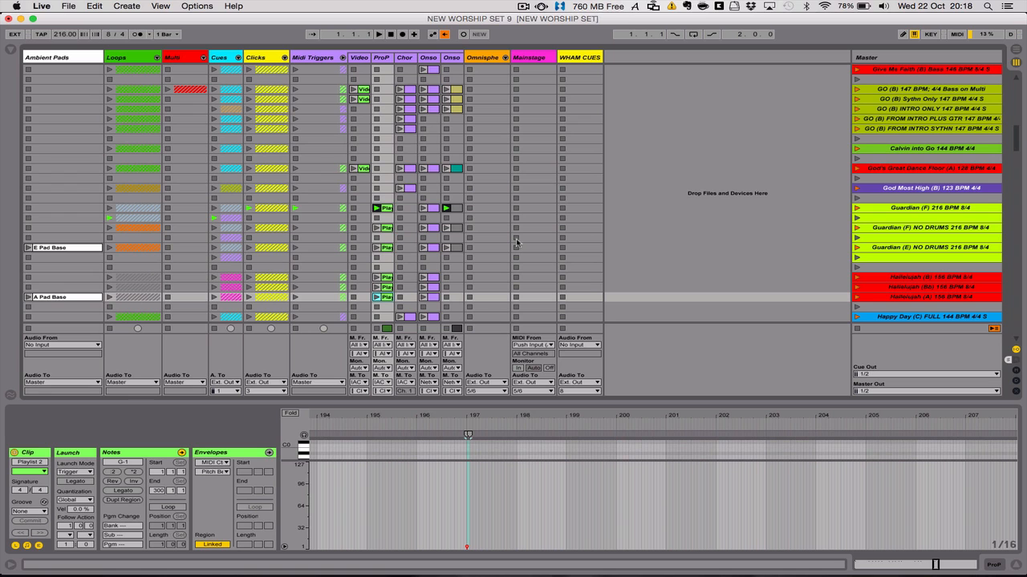
scroll(516, 242, up, 20)
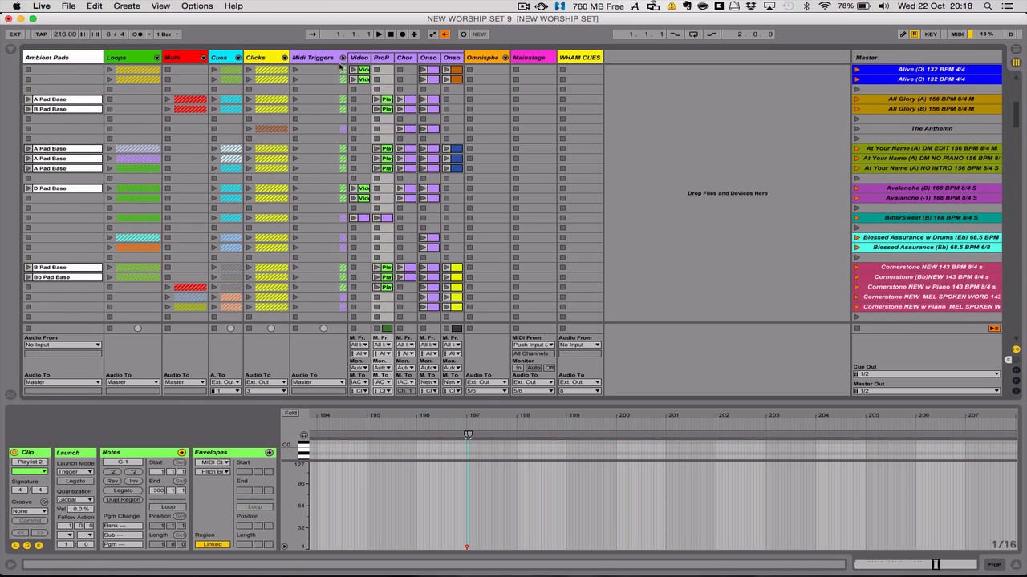
click(343, 58)
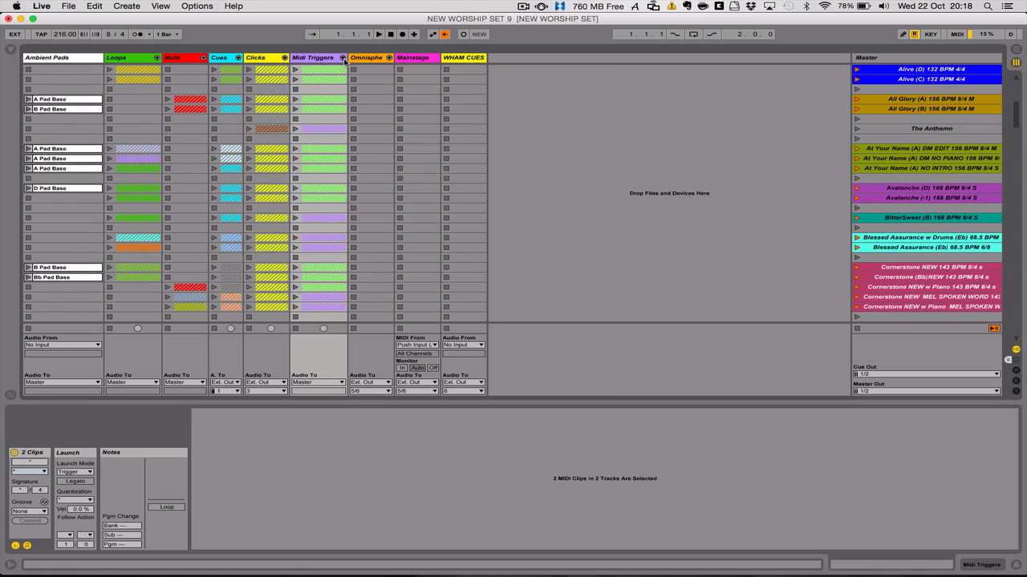
scroll(484, 177, up, 10)
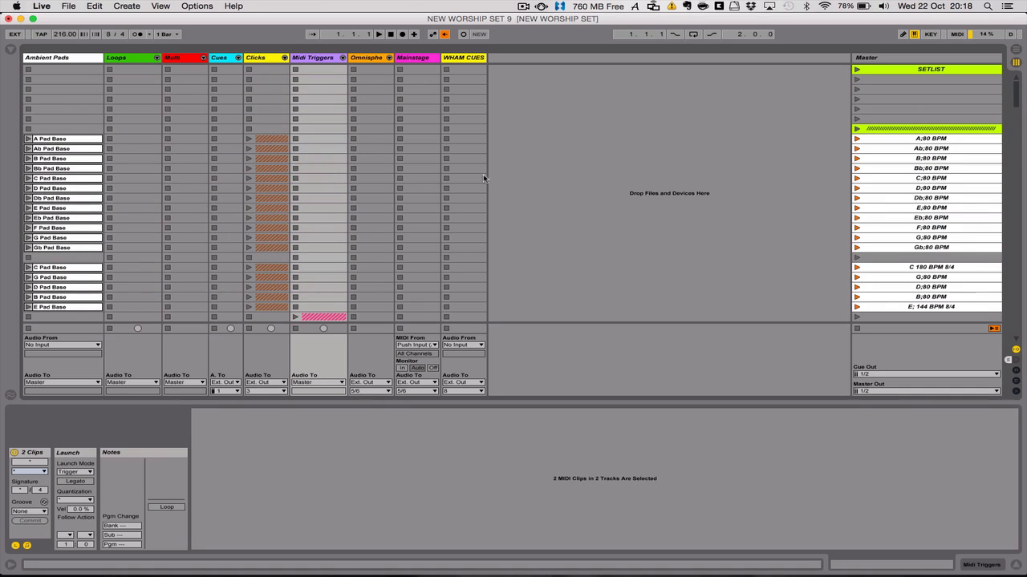